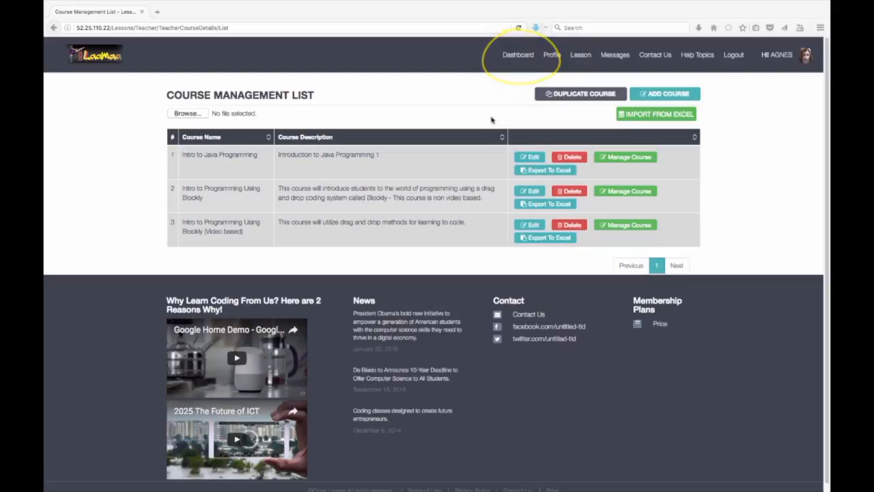
pyautogui.click(553, 66)
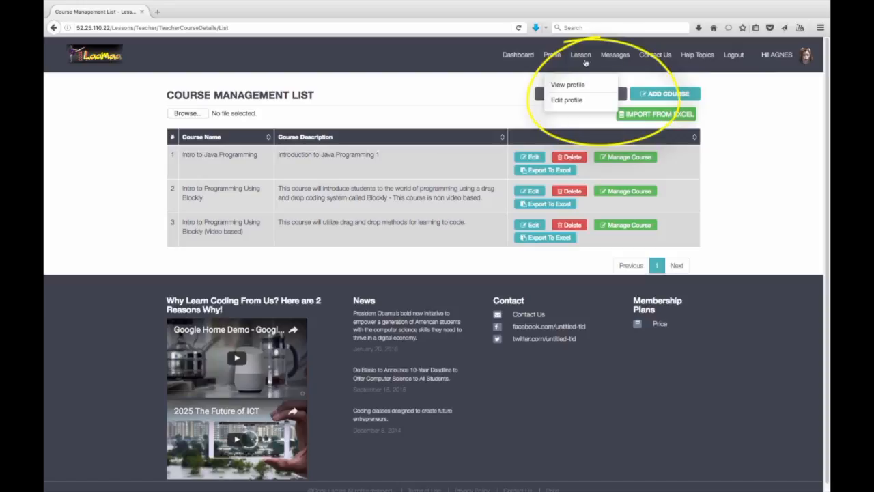
pyautogui.click(581, 55)
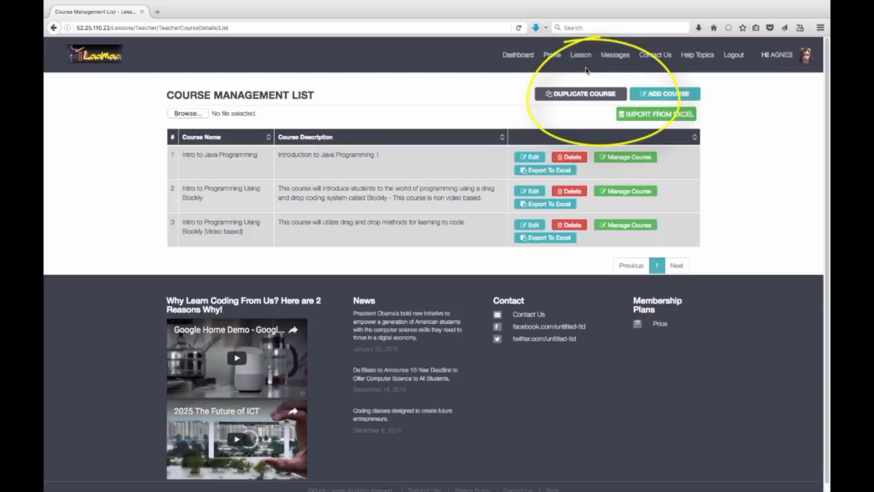
pyautogui.moveTo(581, 59)
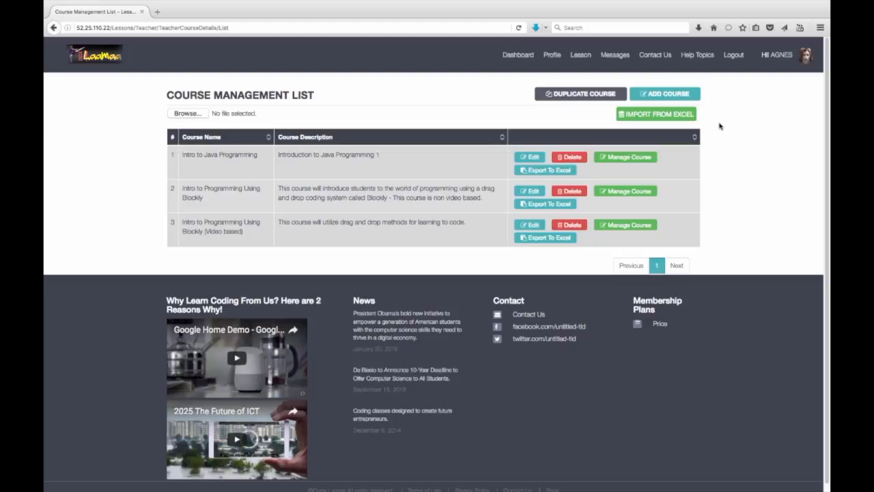
# Step: Start a new course and name it "My Test Course"
pyautogui.click(668, 96)
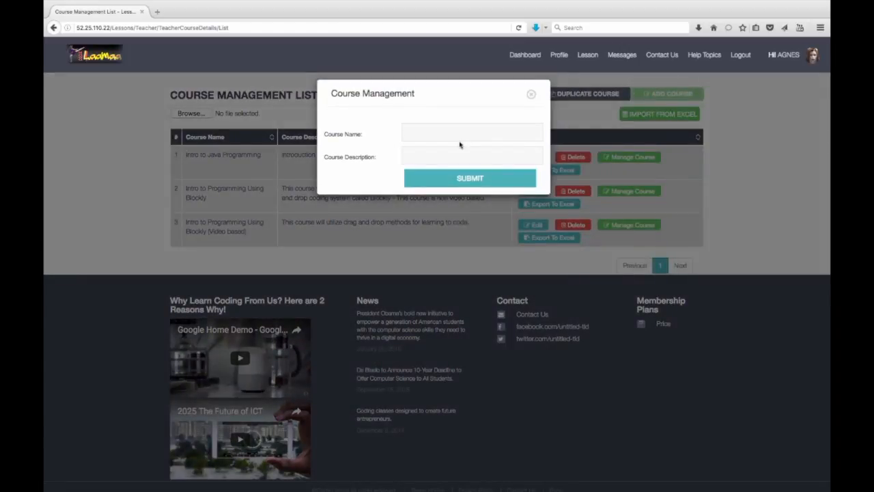
pyautogui.click(455, 132)
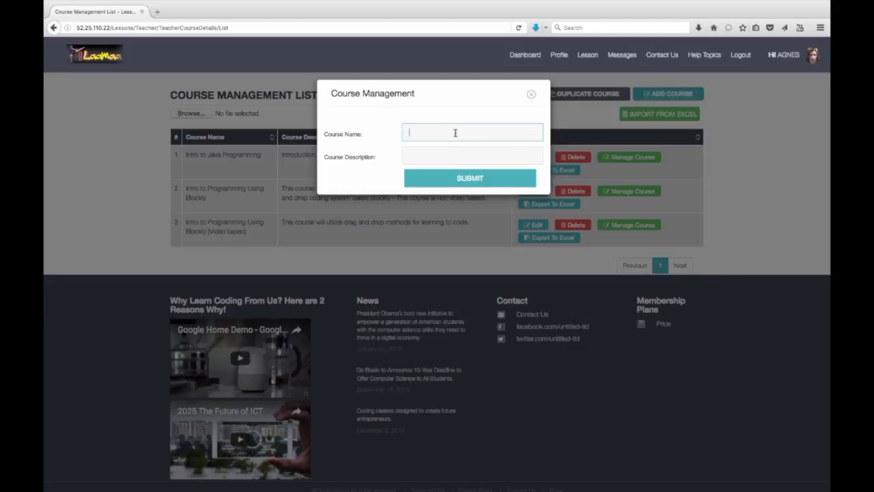
pyautogui.write('My Test Course')
pyautogui.press('Tab')
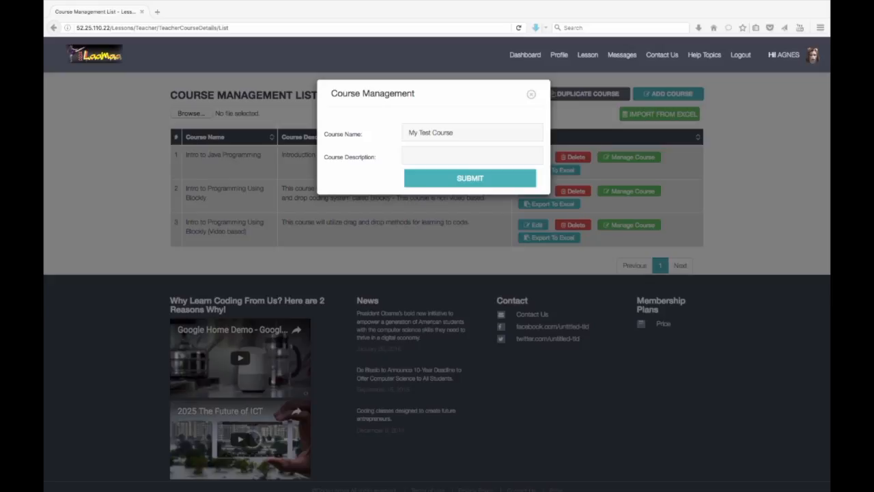
# Step: Describe the new course as "This is a test course for tutorials." and submit it
pyautogui.click(422, 156)
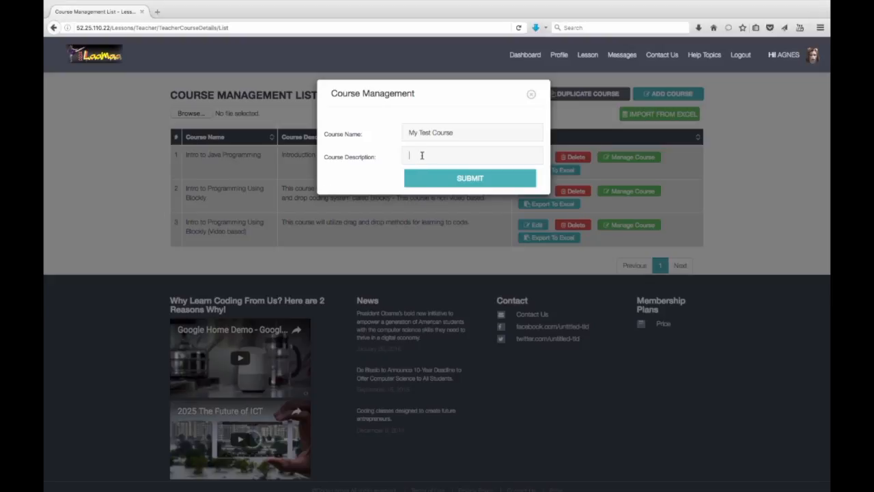
pyautogui.write('Thisis a')
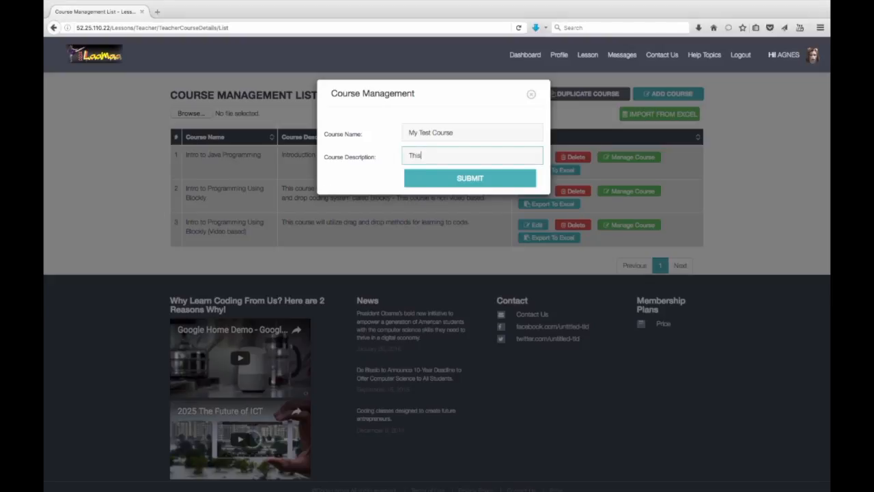
pyautogui.press('BackSpace')
pyautogui.press('BackSpace')
pyautogui.press('BackSpace')
pyautogui.press('BackSpace')
pyautogui.press('BackSpace')
pyautogui.write('is a test course for tutorials.')
pyautogui.click(436, 184)
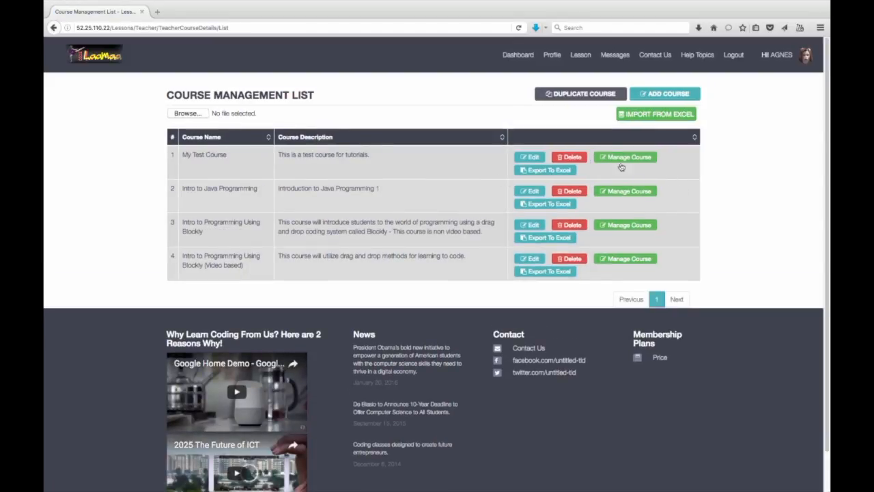
# Step: Review the editable details of My Test Course without changing them, and open the course's lesson management list
pyautogui.click(519, 156)
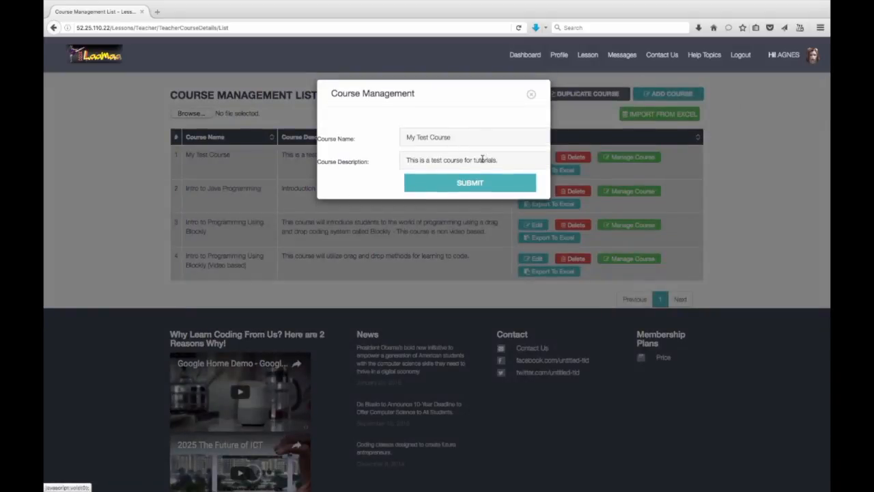
pyautogui.click(530, 93)
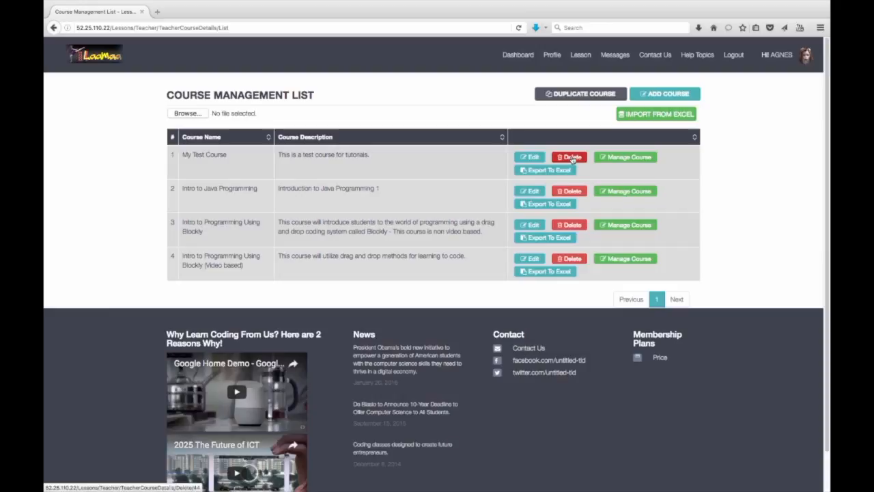
pyautogui.click(624, 162)
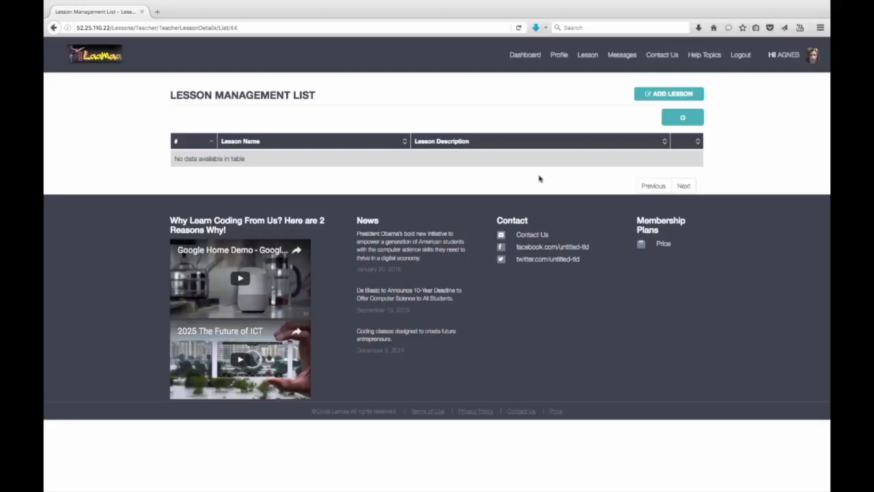
# Step: Add a lesson named "Module 1 - Introduction" to My Test Course with the description "This is an intro to the course"
pyautogui.click(671, 94)
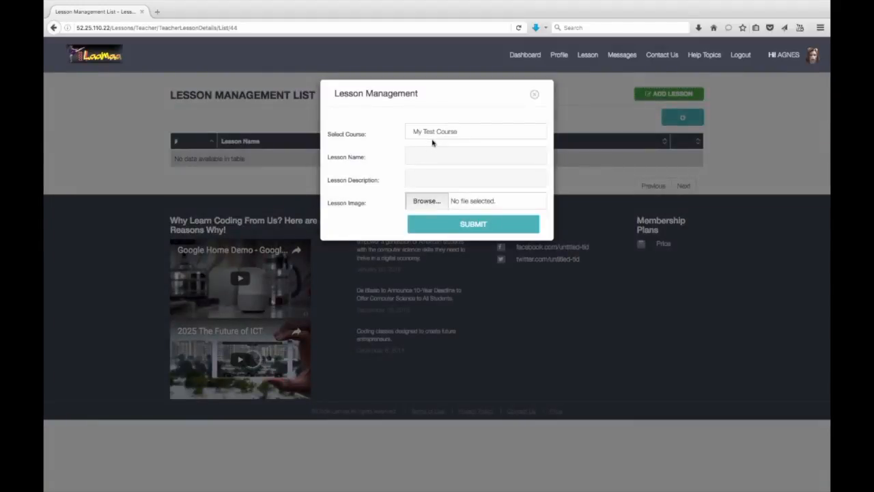
pyautogui.click(443, 157)
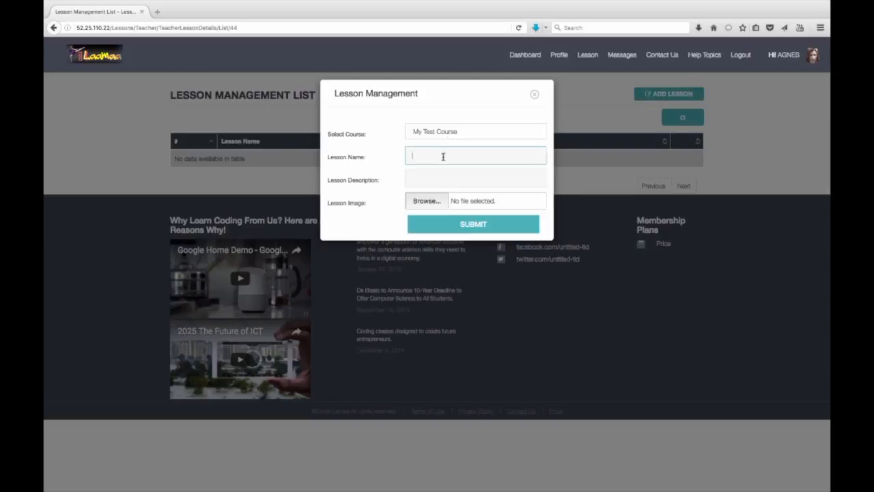
pyautogui.write('Module 1 - Introduction')
pyautogui.press('Tab')
pyautogui.write('Thi')
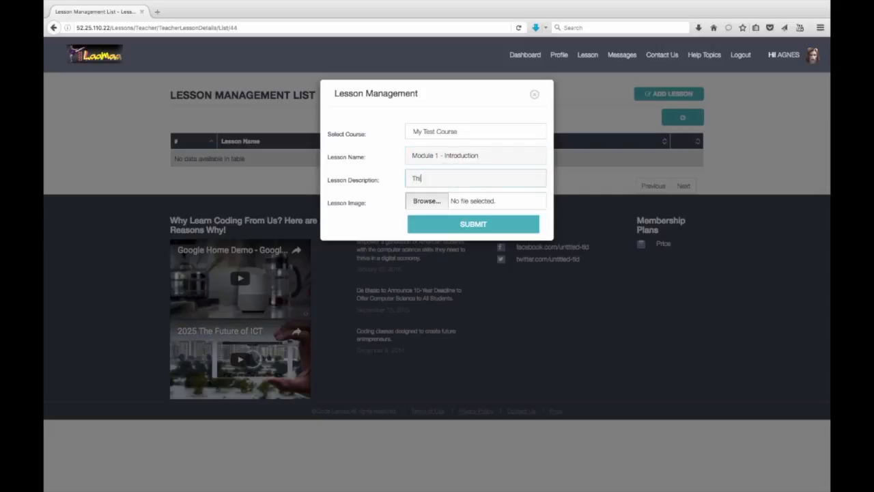
pyautogui.write('s is an intro to the course')
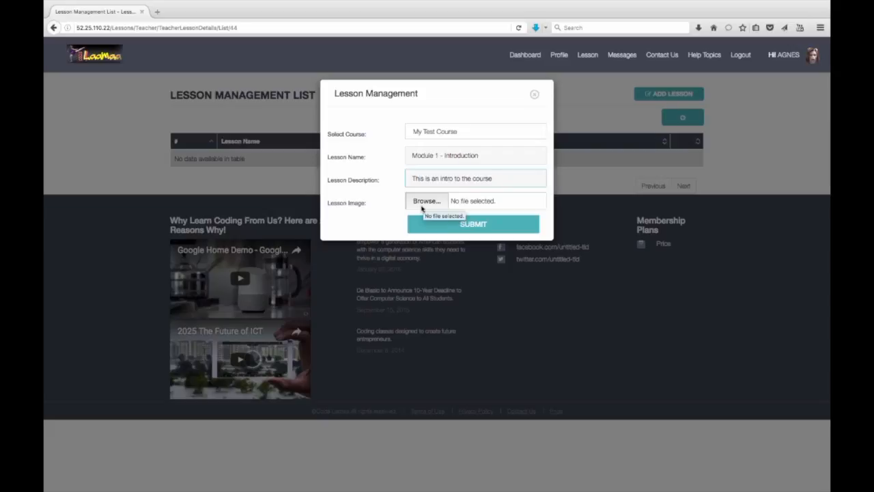
pyautogui.click(466, 228)
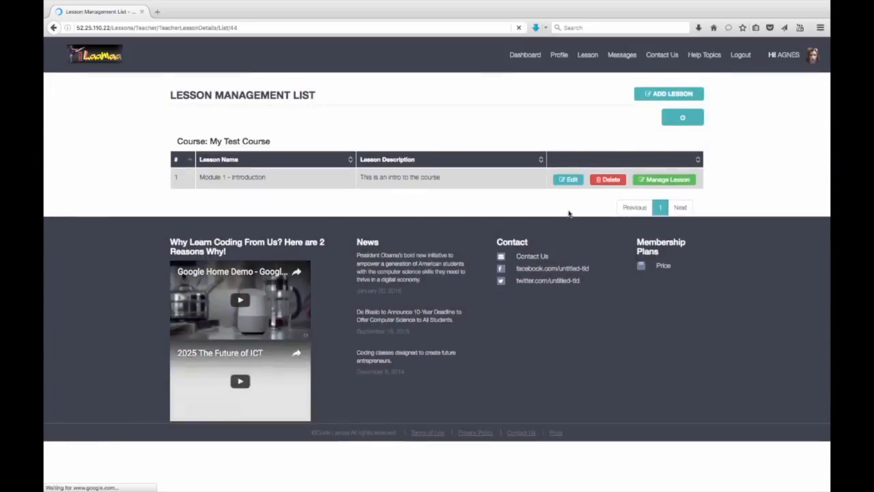
# Step: Review the editable details of the Module 1 - Introduction lesson without changing them, and open its module management list
pyautogui.click(571, 183)
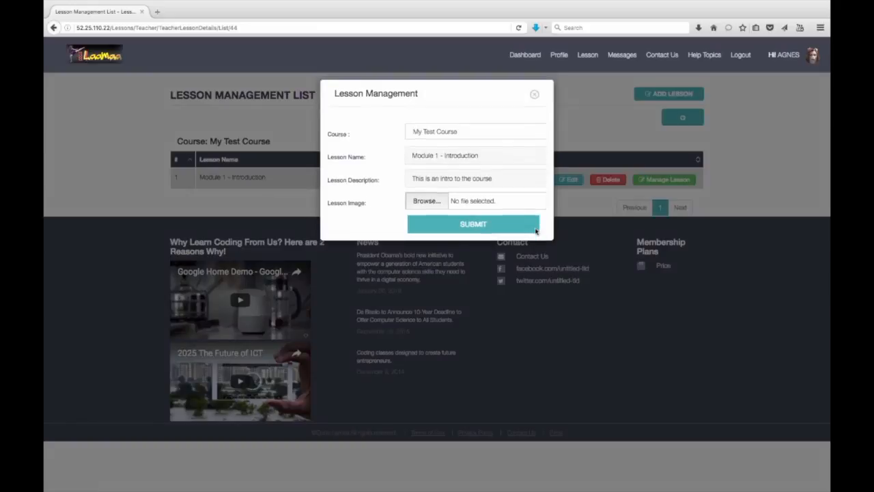
pyautogui.click(534, 94)
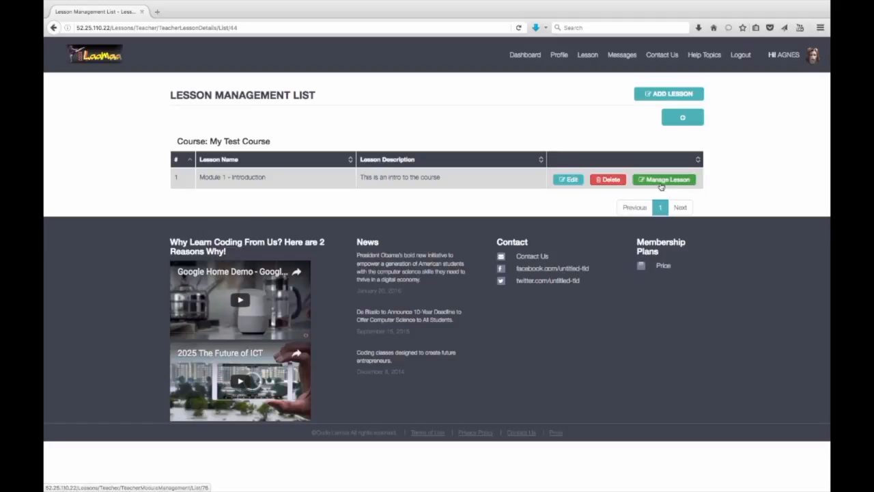
pyautogui.click(661, 180)
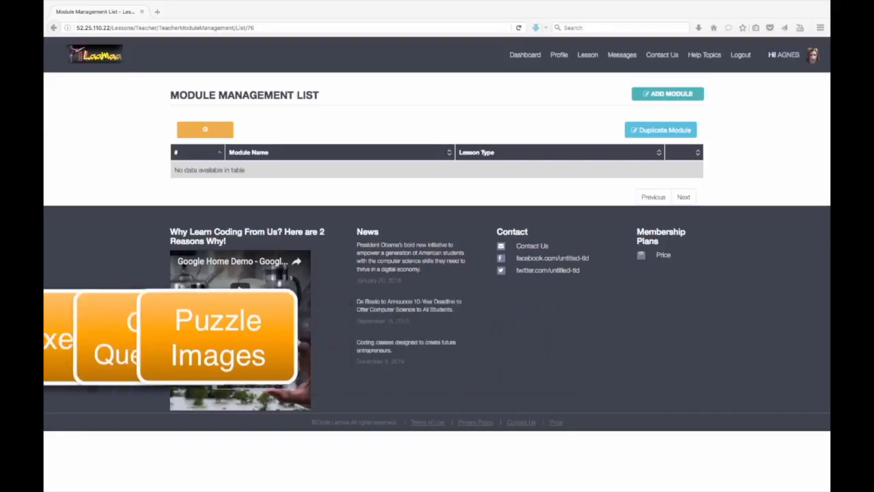
# Step: Start a new module for the lesson and view the upload dialog for its first puzzle image without uploading anything
pyautogui.click(565, 100)
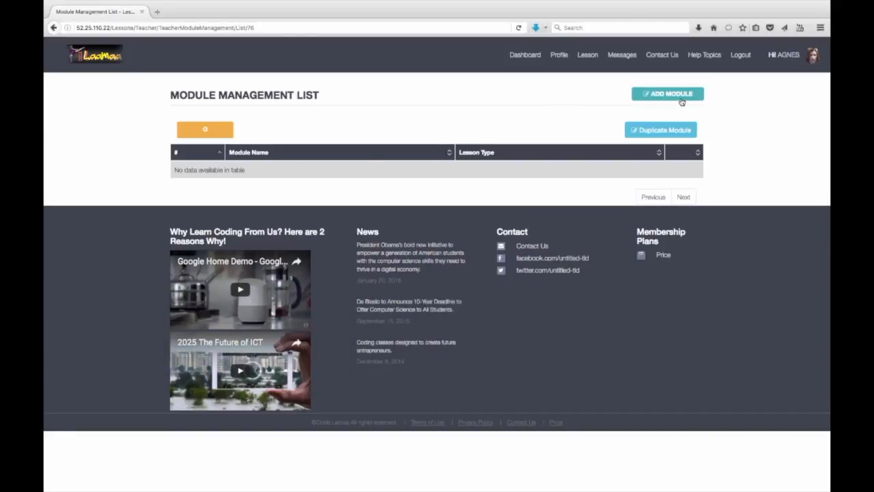
pyautogui.click(678, 99)
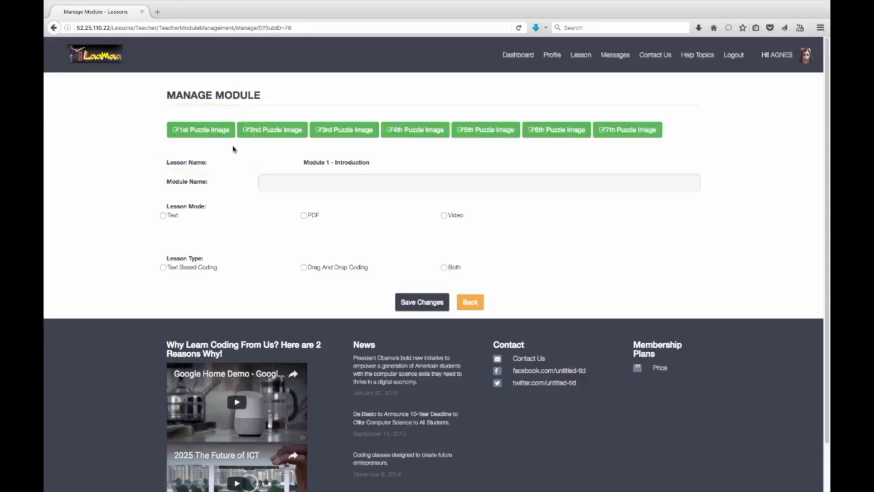
pyautogui.click(195, 130)
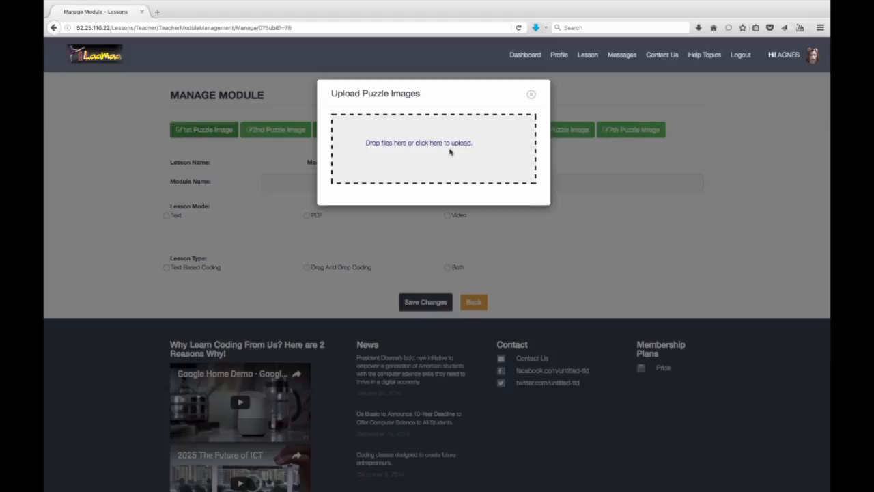
pyautogui.click(532, 94)
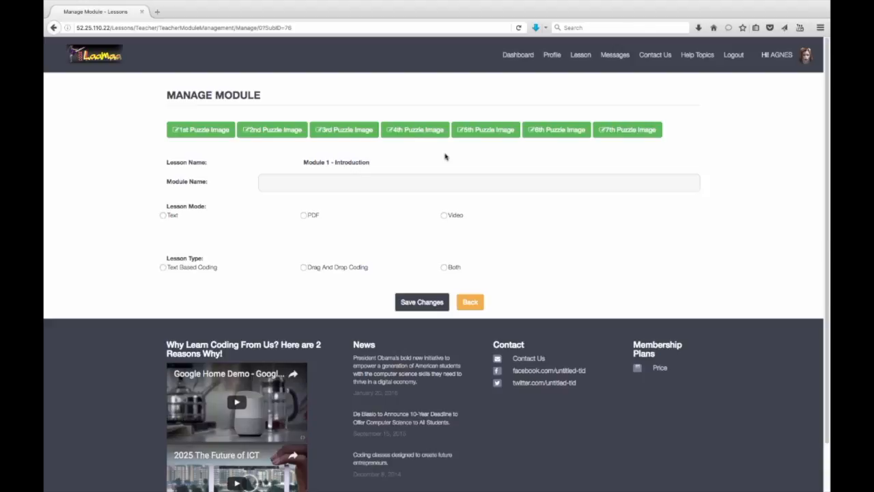
# Step: Name the new module "Module 1 - Introduction"
pyautogui.click(426, 181)
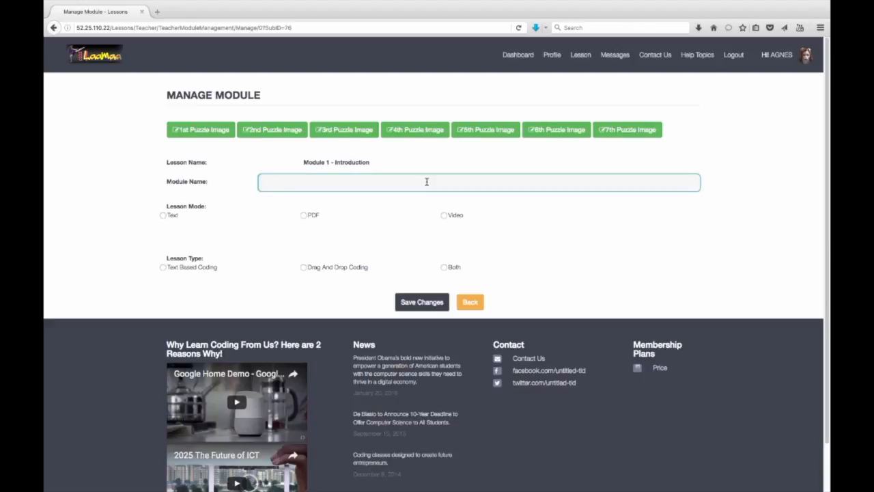
pyautogui.write('Module 1 - I')
pyautogui.write('ntyr')
pyautogui.write('roduction')
# Step: Set the lesson mode to PDF with the file Module1.pdf and the lesson type to Drag And Drop Coding, and save the module
pyautogui.click(303, 215)
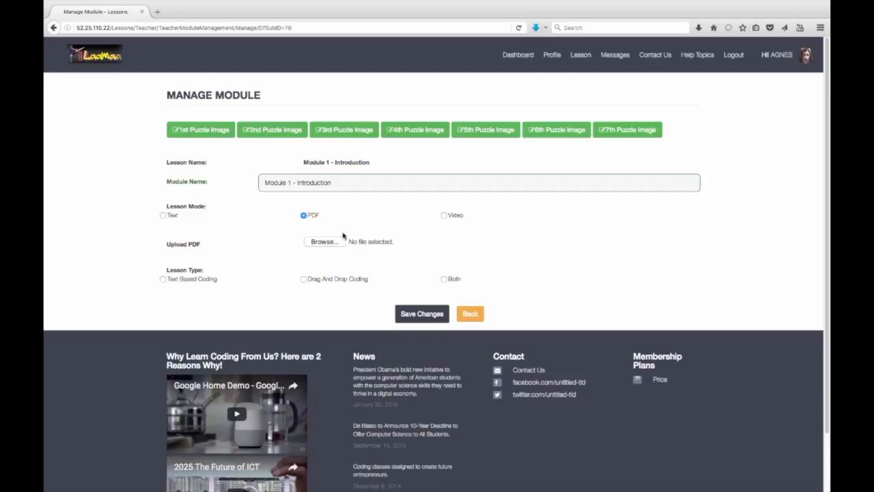
pyautogui.click(336, 242)
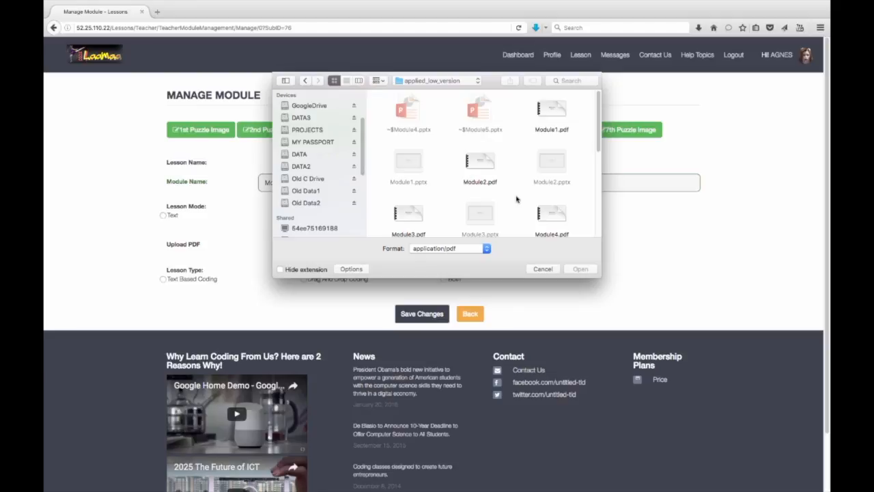
pyautogui.click(552, 114)
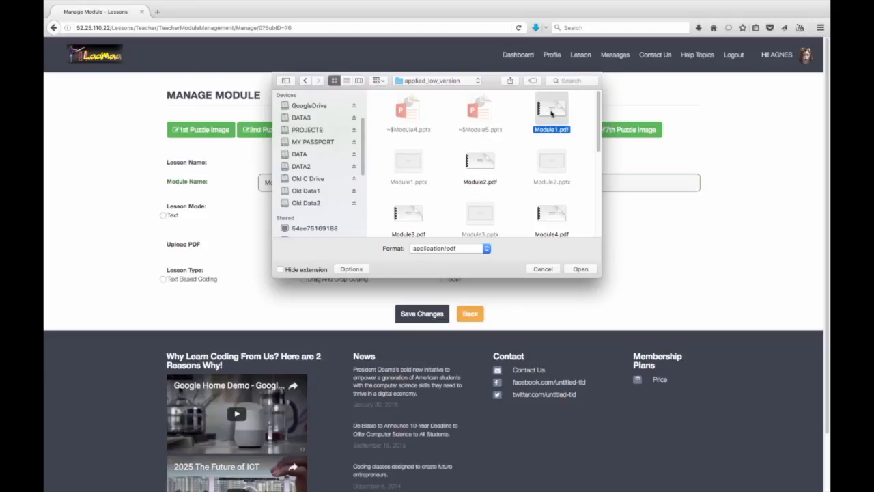
pyautogui.click(583, 269)
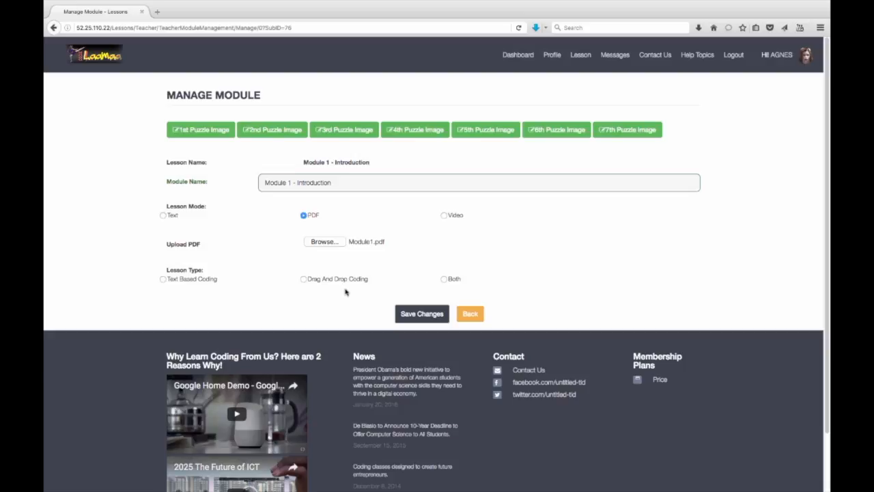
pyautogui.click(304, 280)
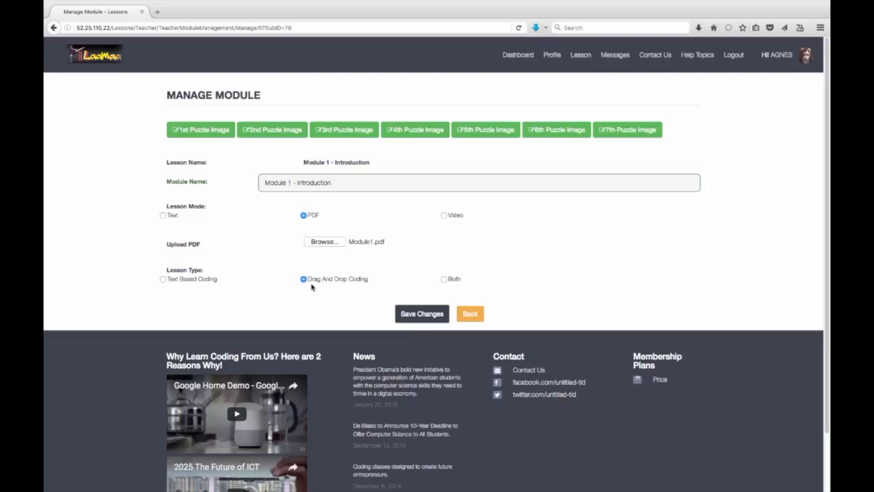
pyautogui.click(422, 315)
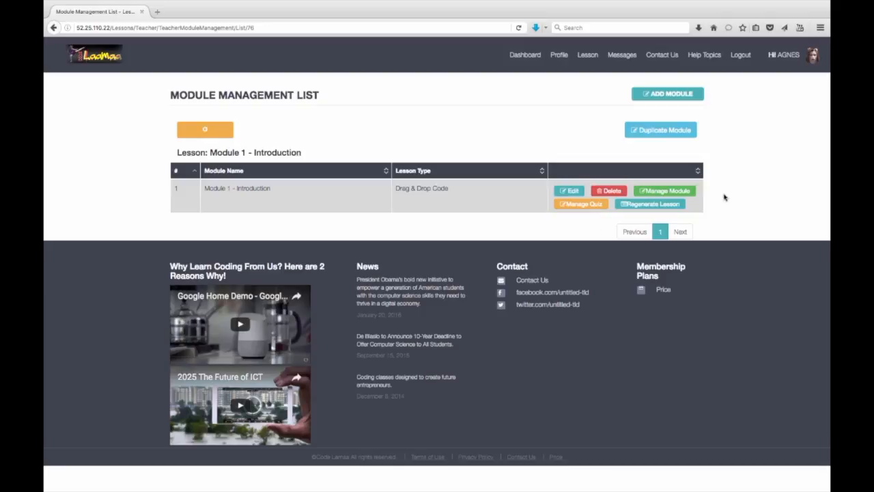
# Step: Start a new exercise for the Module 1 - Introduction module and allow the Unity Player plugin to run on the page
pyautogui.click(686, 191)
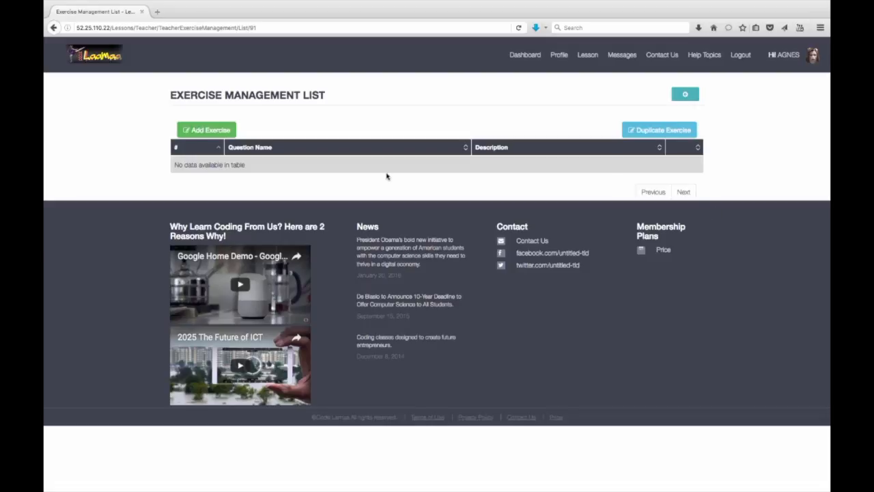
pyautogui.click(220, 131)
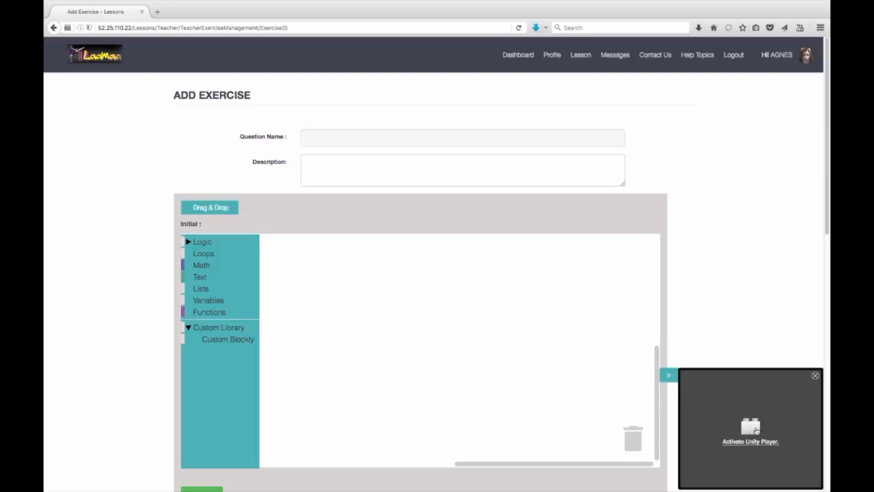
pyautogui.click(757, 430)
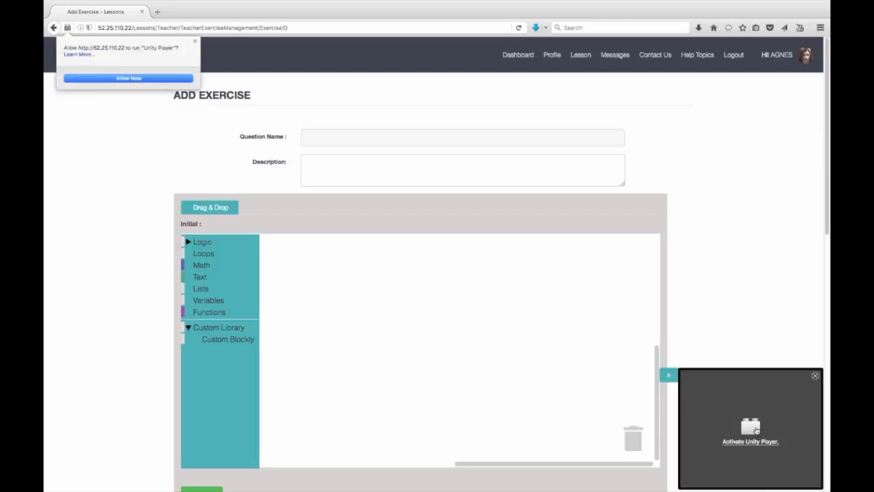
pyautogui.click(129, 79)
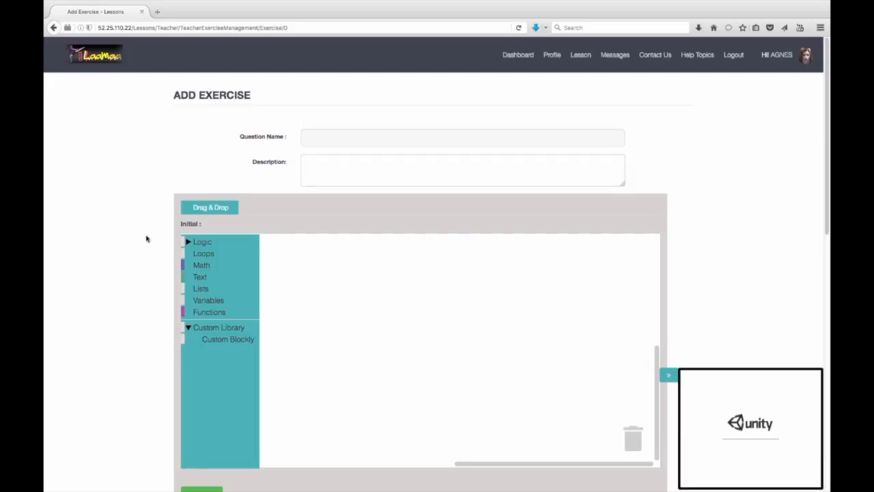
# Step: Look over the Add Exercise form, including its Initial and Final block workspaces and the test and save options
pyautogui.scroll(-1, 138, 294)
pyautogui.scroll(-1, 140, 294)
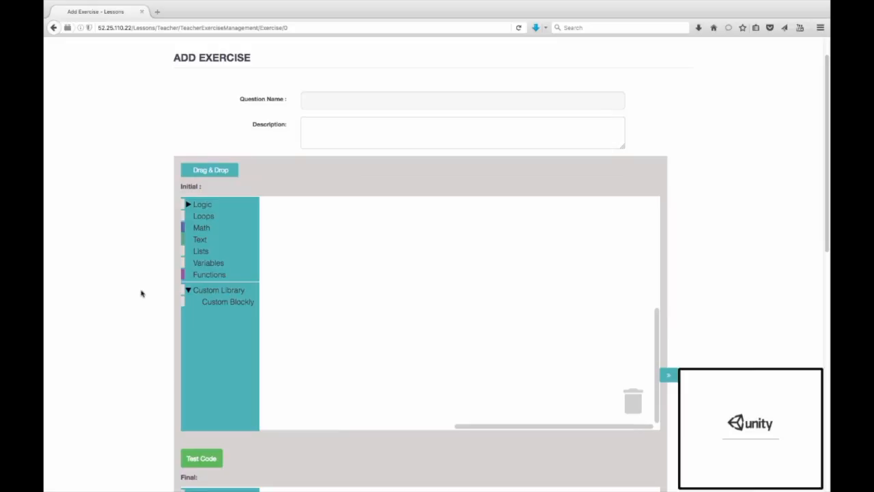
pyautogui.scroll(-15, 142, 294)
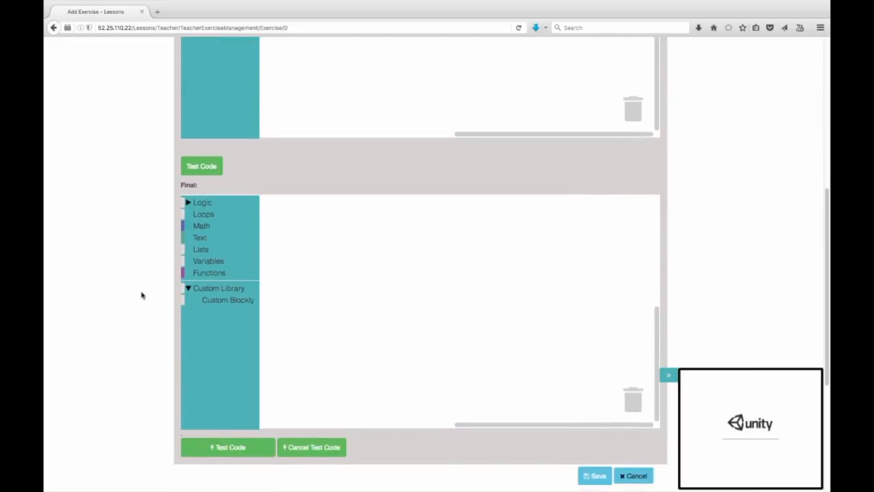
pyautogui.scroll(13, 141, 295)
pyautogui.scroll(-14, 142, 296)
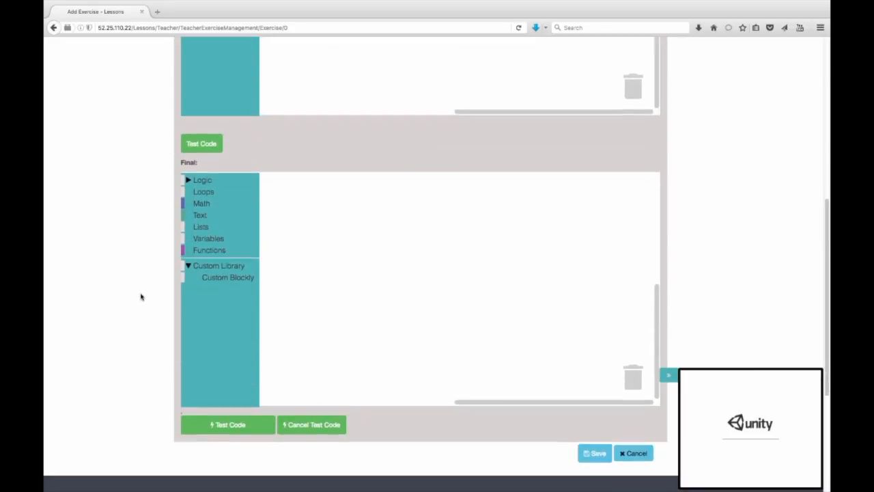
pyautogui.scroll(5, 141, 298)
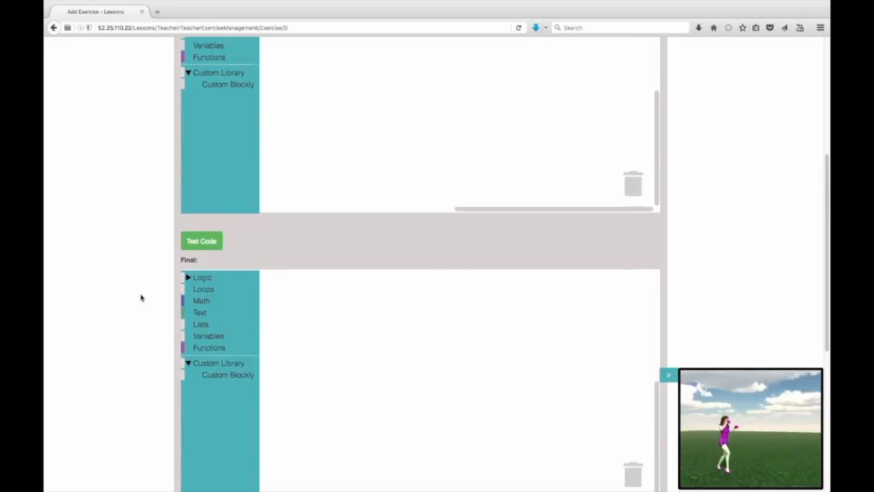
pyautogui.scroll(8, 141, 297)
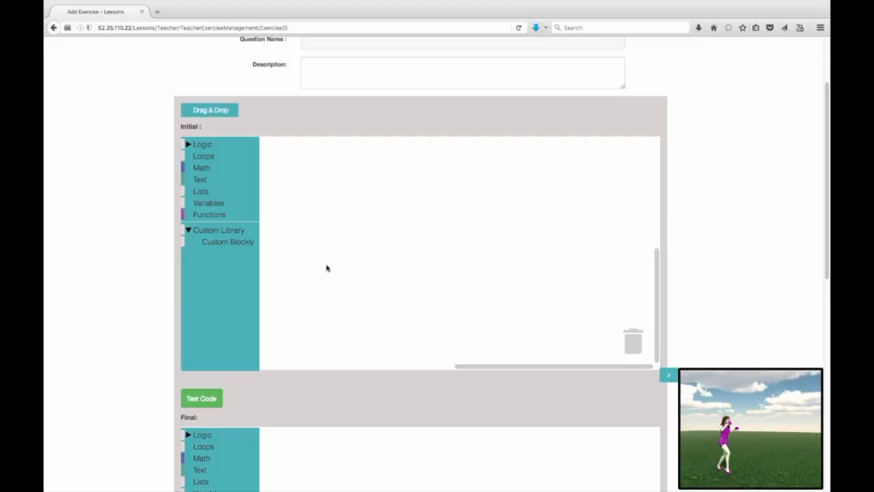
pyautogui.scroll(-4, 138, 353)
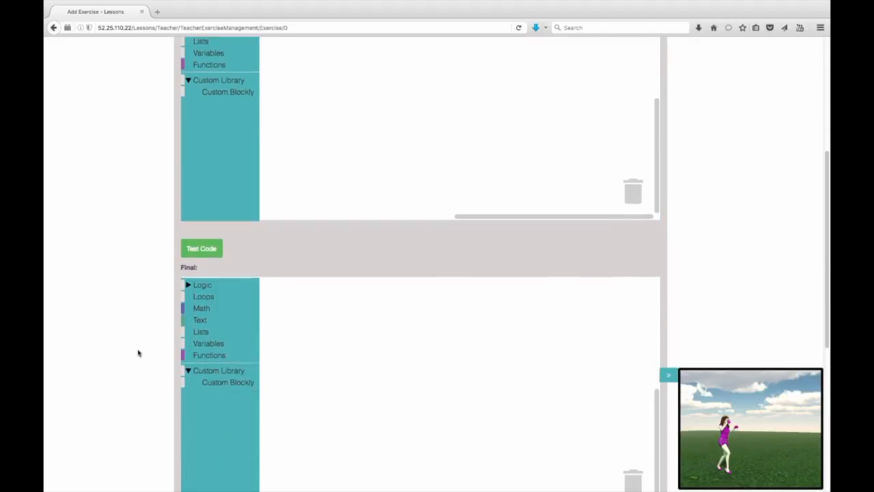
pyautogui.scroll(-3, 140, 352)
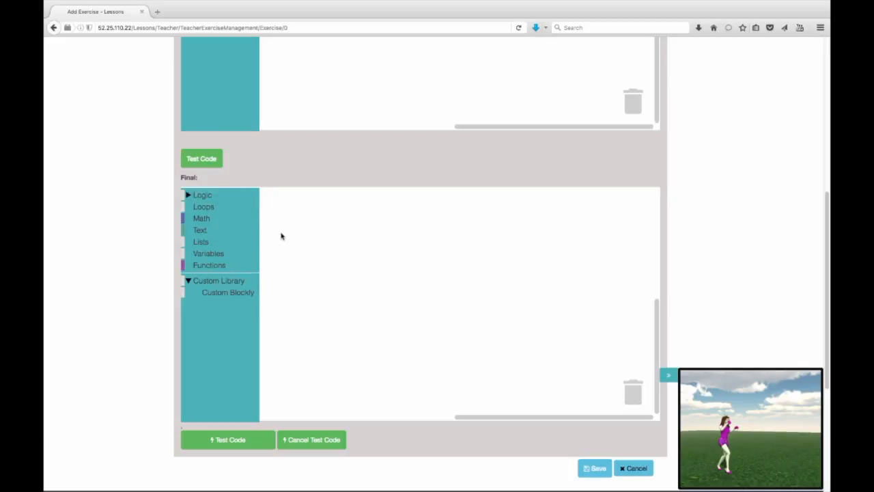
# Step: Examine the If blocks of the Logic category in the Final workspace, through to the test / if true / if false block
pyautogui.click(188, 196)
pyautogui.click(206, 206)
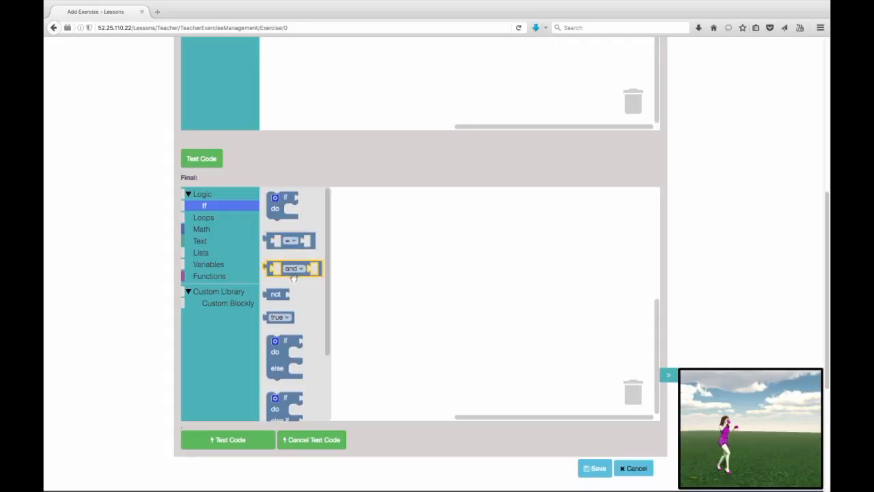
pyautogui.click(278, 295)
pyautogui.click(289, 318)
pyautogui.click(295, 346)
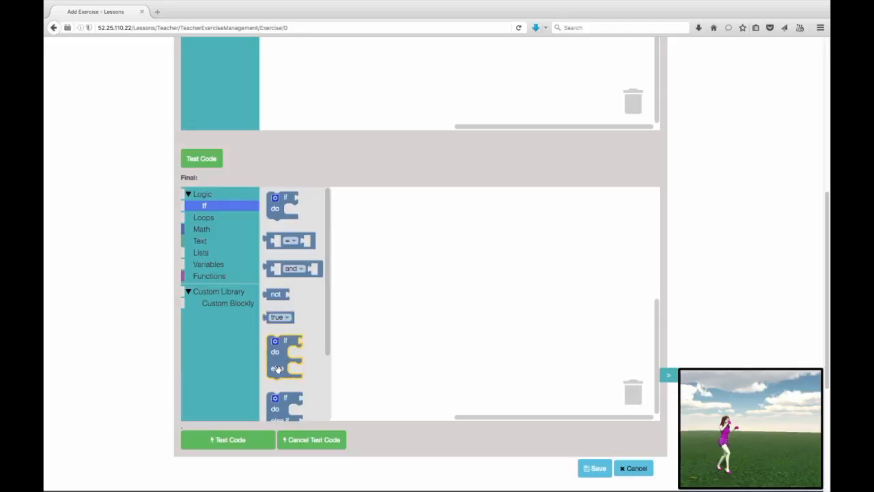
pyautogui.scroll(-3, 278, 368)
pyautogui.click(280, 366)
pyautogui.scroll(-2, 280, 367)
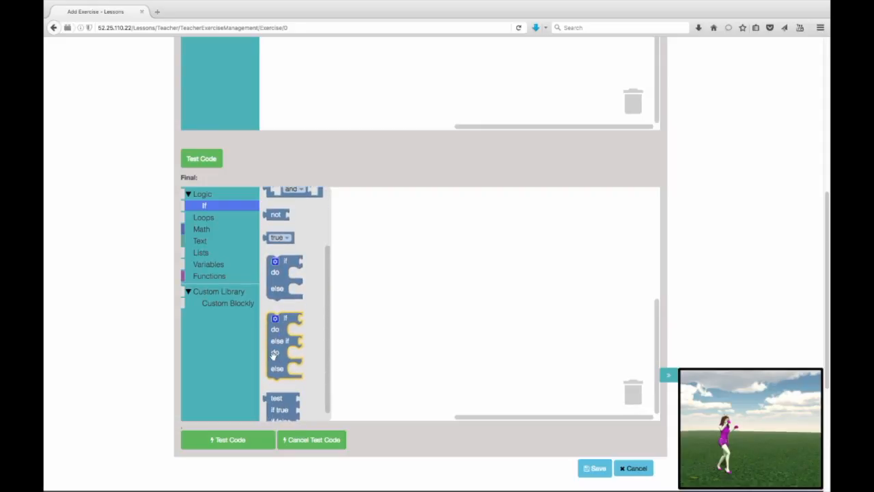
pyautogui.scroll(-1, 285, 379)
pyautogui.click(283, 391)
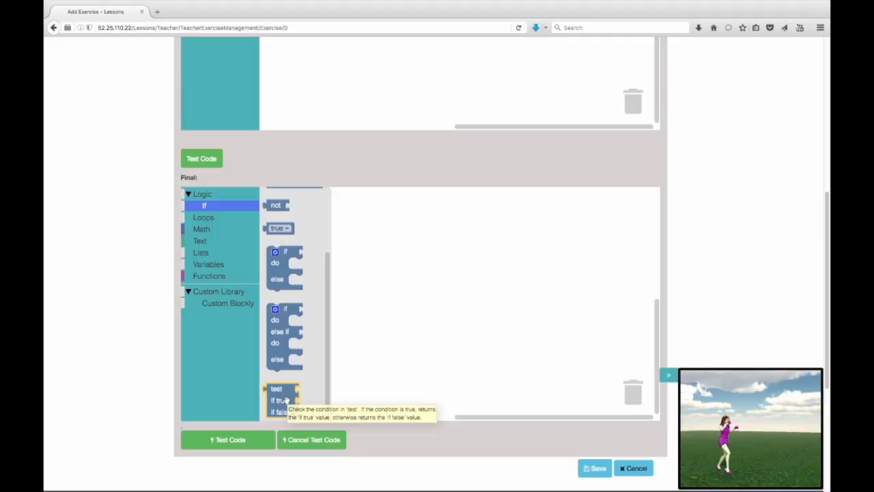
# Step: Examine the blocks offered in the Loops, Math and Text categories of the Final workspace
pyautogui.click(224, 217)
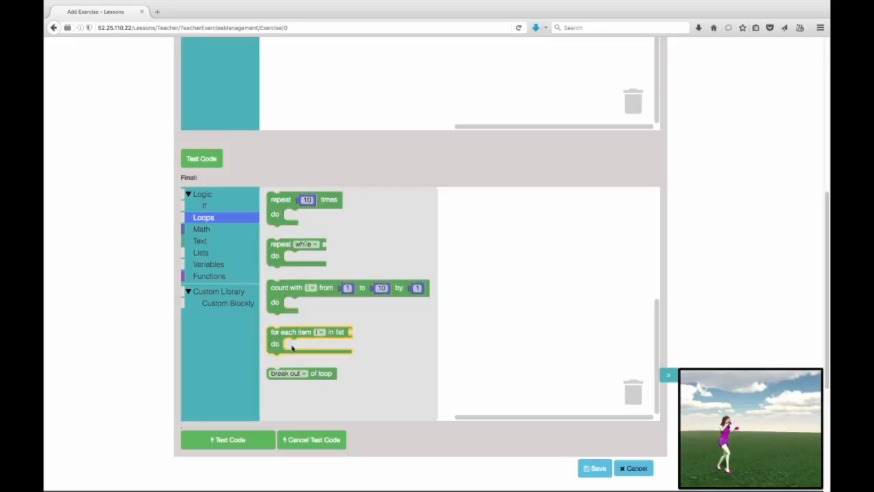
pyautogui.click(212, 229)
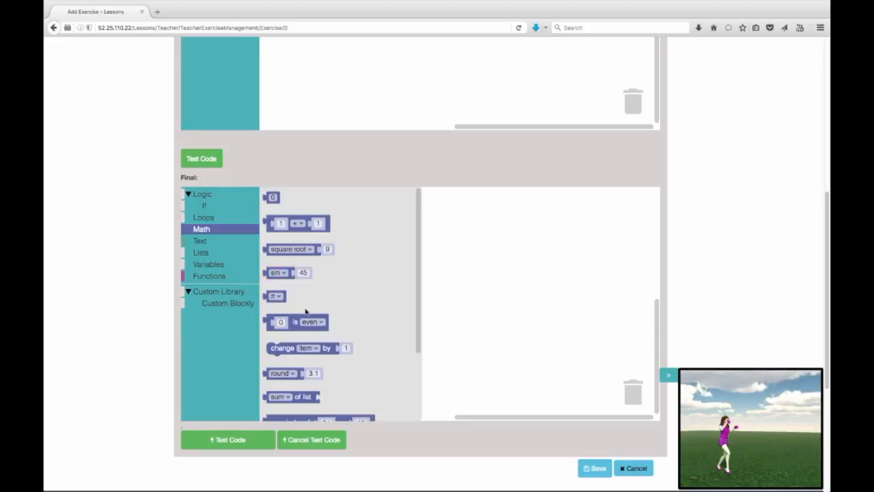
pyautogui.scroll(-3, 315, 364)
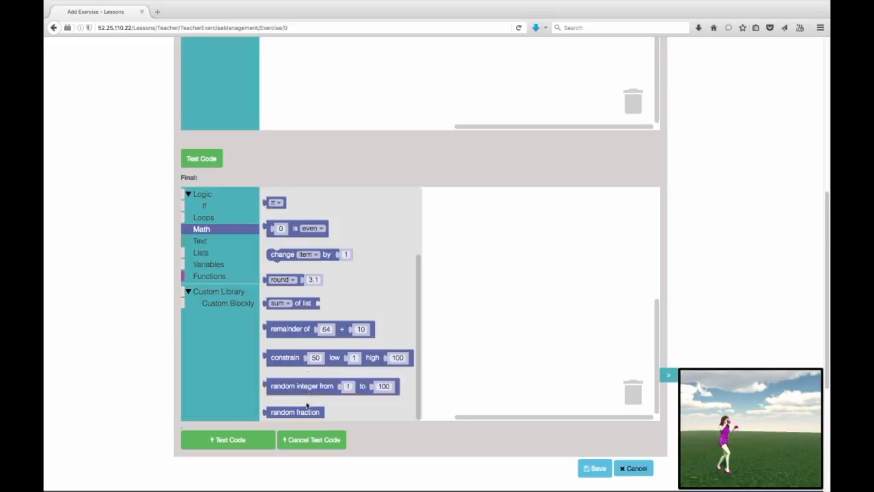
pyautogui.click(202, 241)
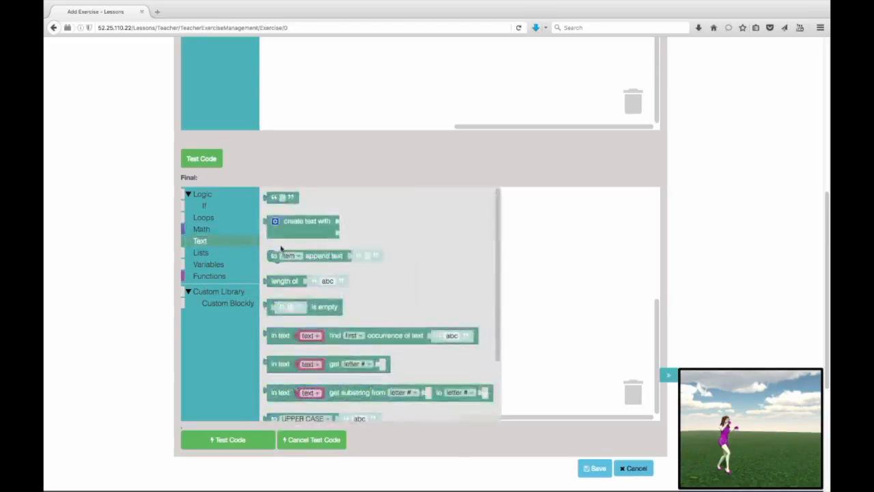
pyautogui.scroll(-1, 345, 308)
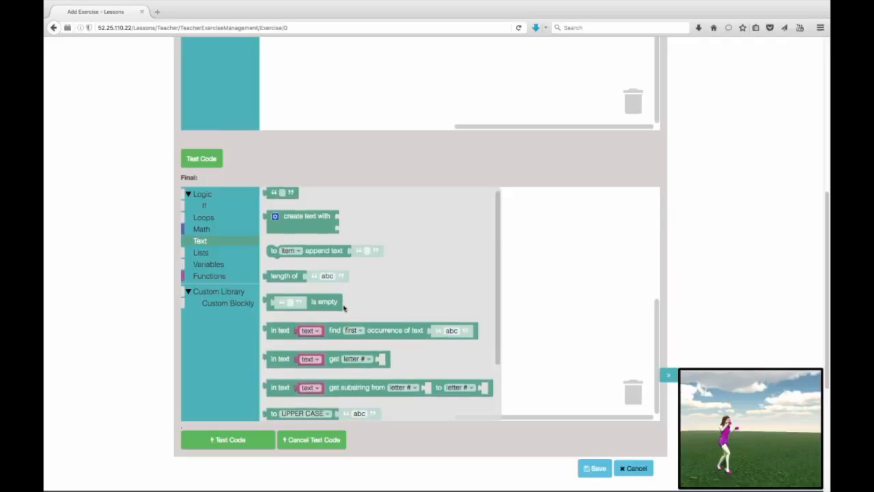
pyautogui.scroll(-5, 344, 308)
pyautogui.click(276, 388)
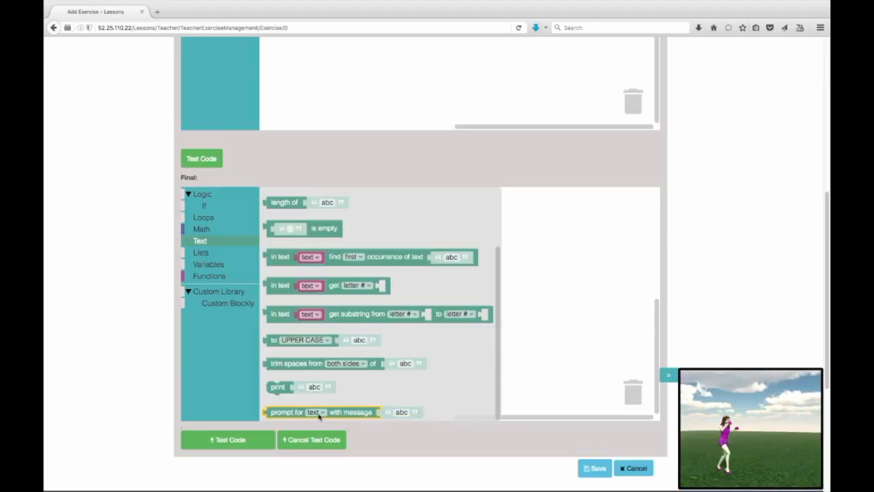
# Step: Examine the Lists, Variables, Functions and Custom Blockly blocks available for the Final workspace
pyautogui.click(231, 253)
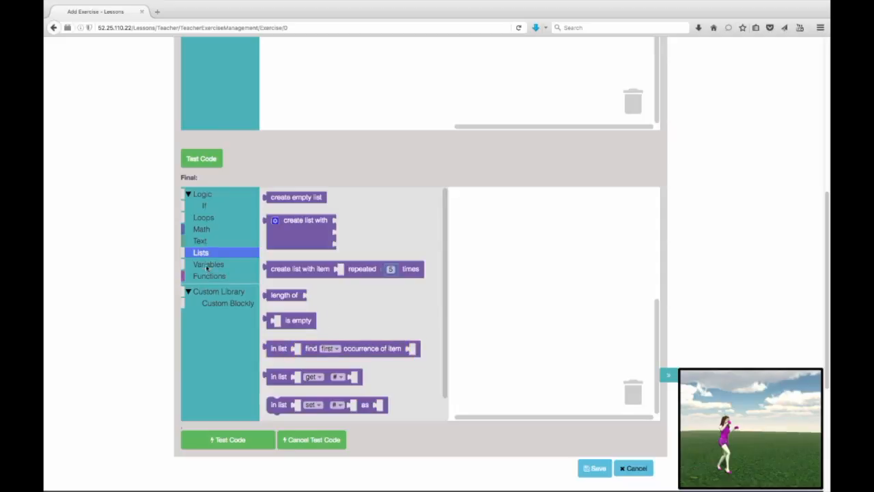
pyautogui.click(206, 271)
pyautogui.click(276, 202)
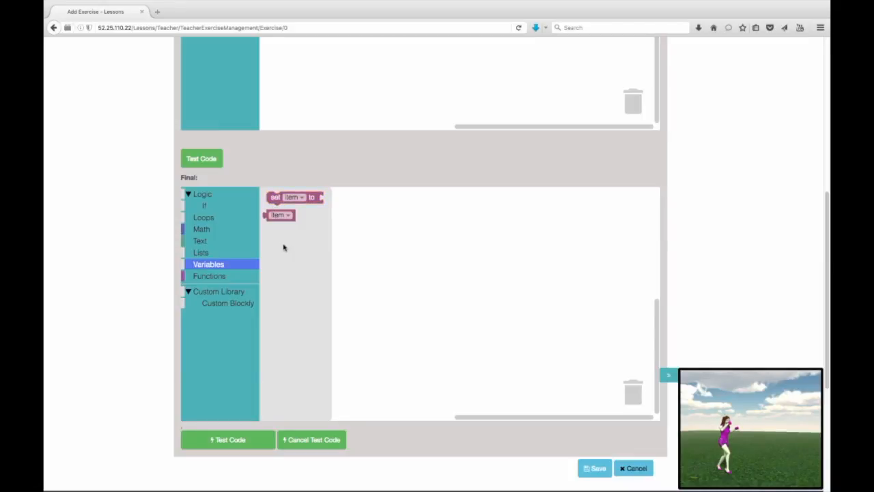
pyautogui.click(225, 276)
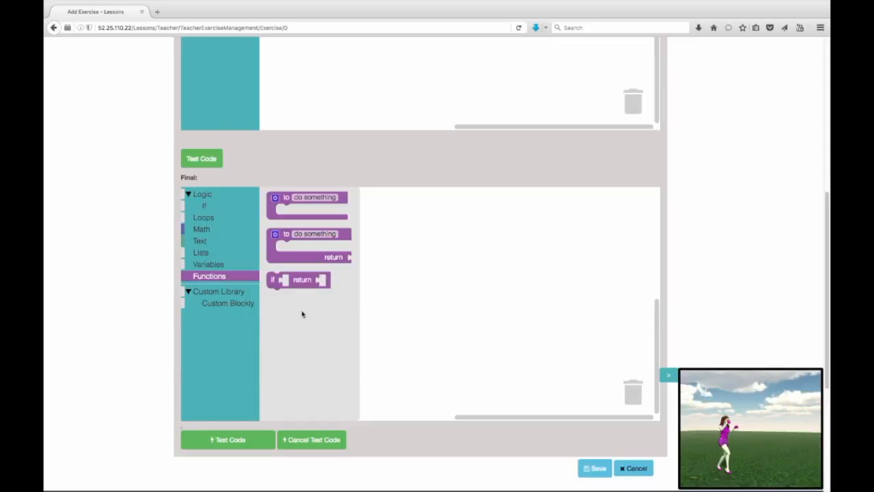
pyautogui.click(233, 304)
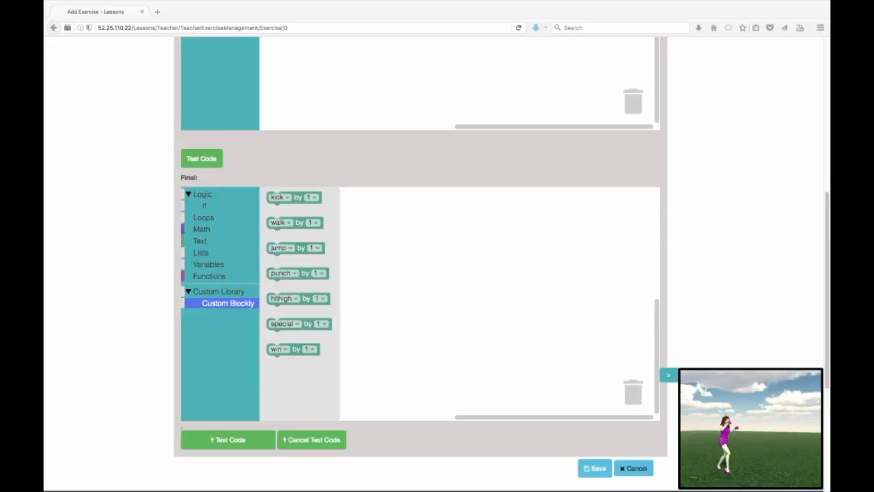
pyautogui.click(382, 253)
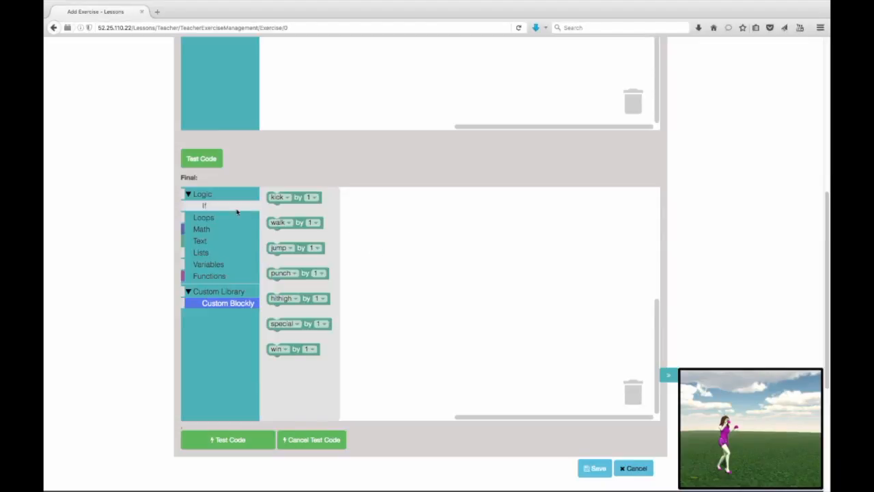
# Step: Place a set-variable block in the Final workspace and assign it a new variable named temperature
pyautogui.click(216, 267)
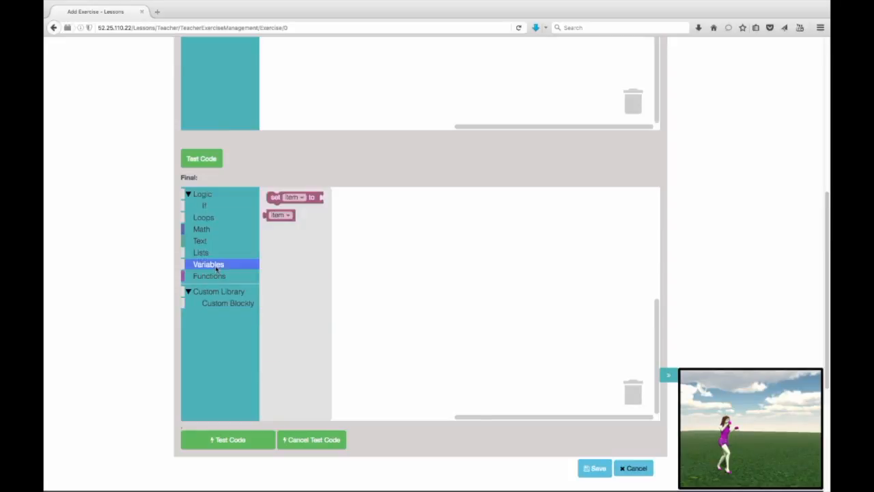
pyautogui.moveTo(295, 201); pyautogui.dragTo(313, 219)
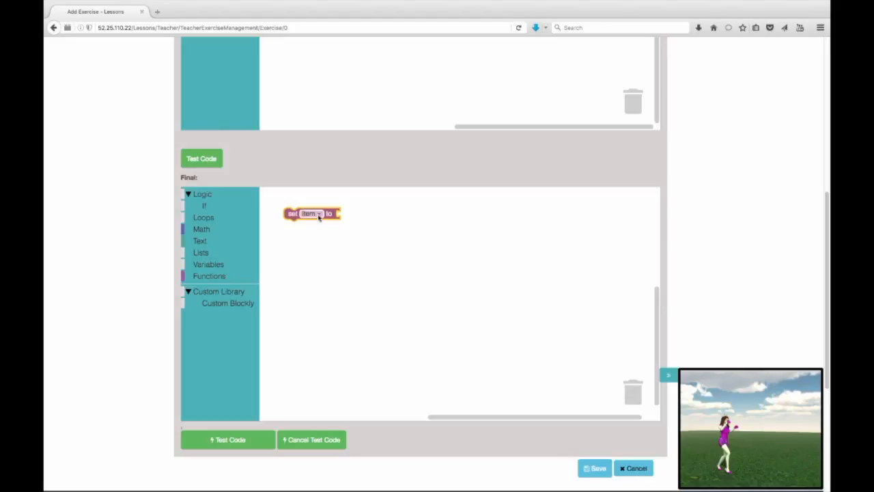
pyautogui.click(319, 215)
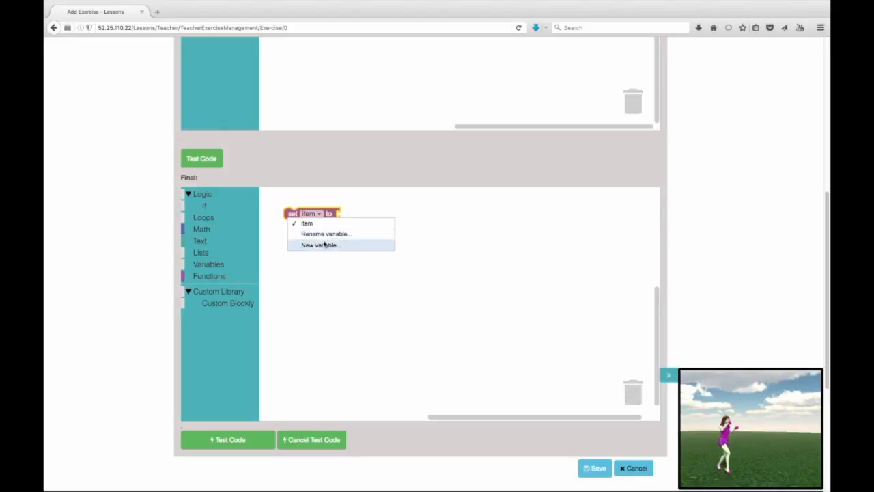
pyautogui.click(325, 244)
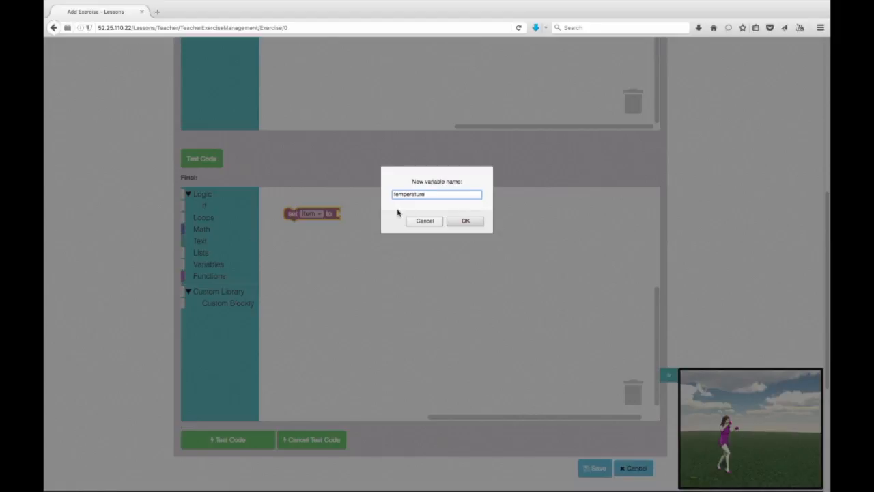
pyautogui.click(481, 221)
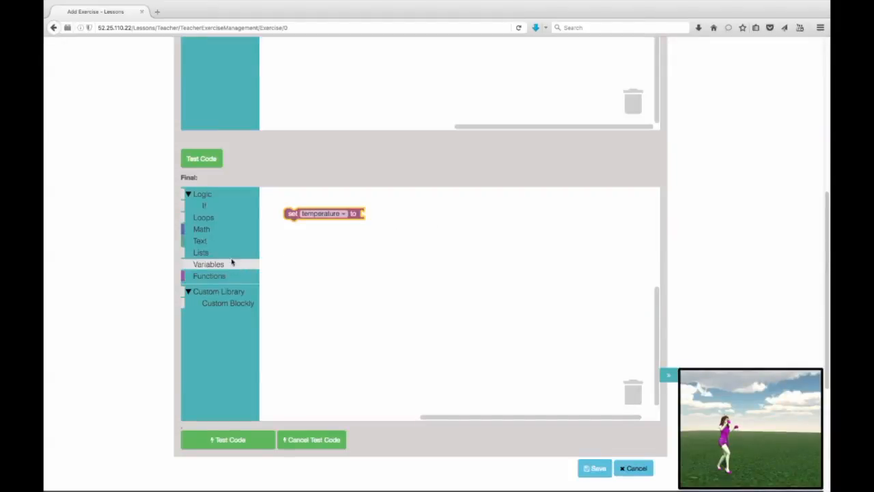
# Step: Attach a number block to the set temperature block and set its value to 15
pyautogui.click(220, 230)
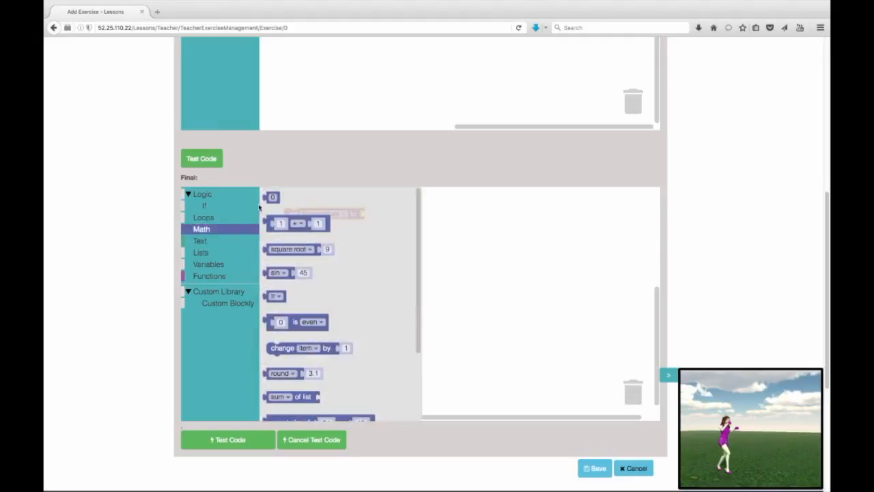
pyautogui.moveTo(269, 197); pyautogui.dragTo(360, 225)
pyautogui.click(371, 214)
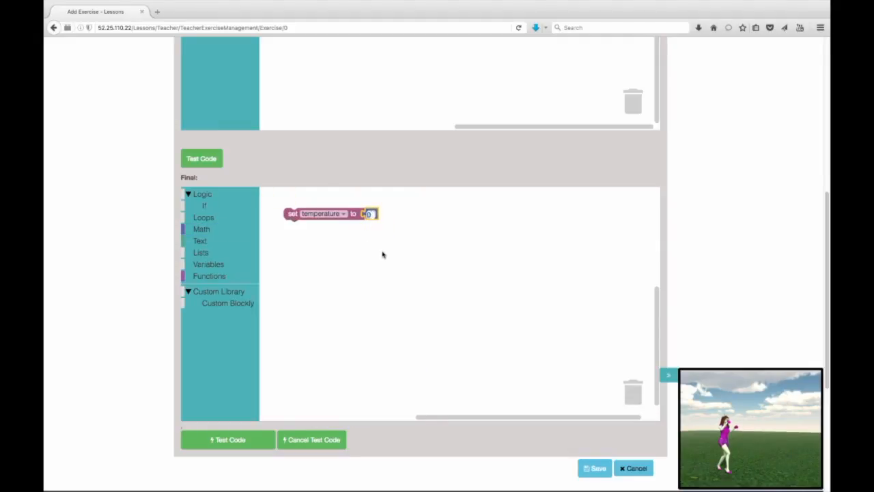
pyautogui.write('15')
# Step: Add a print block below the set temperature block with the text "We are going to change the temperature"
pyautogui.click(222, 245)
pyautogui.scroll(-3, 324, 301)
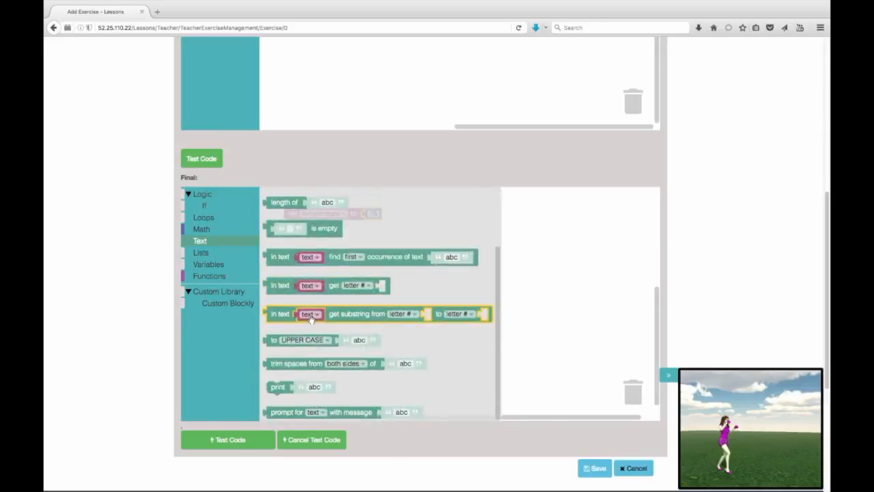
pyautogui.moveTo(276, 387); pyautogui.dragTo(309, 237)
pyautogui.click(326, 227)
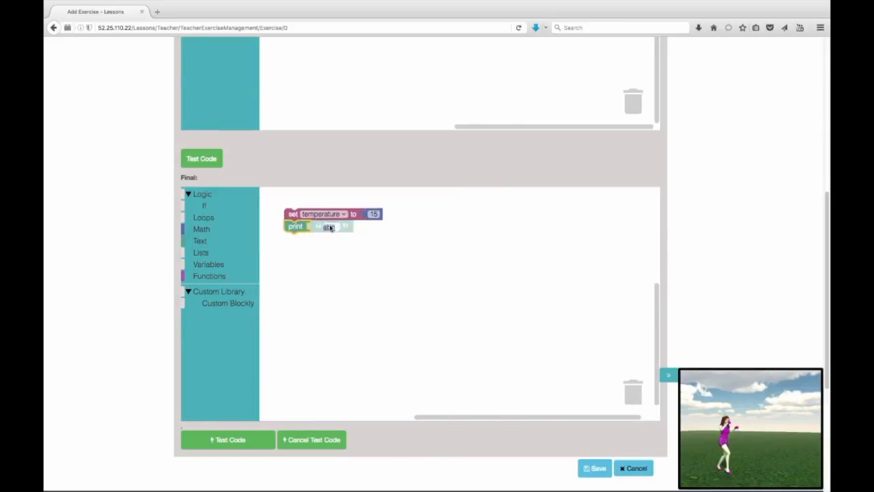
pyautogui.write('We are g')
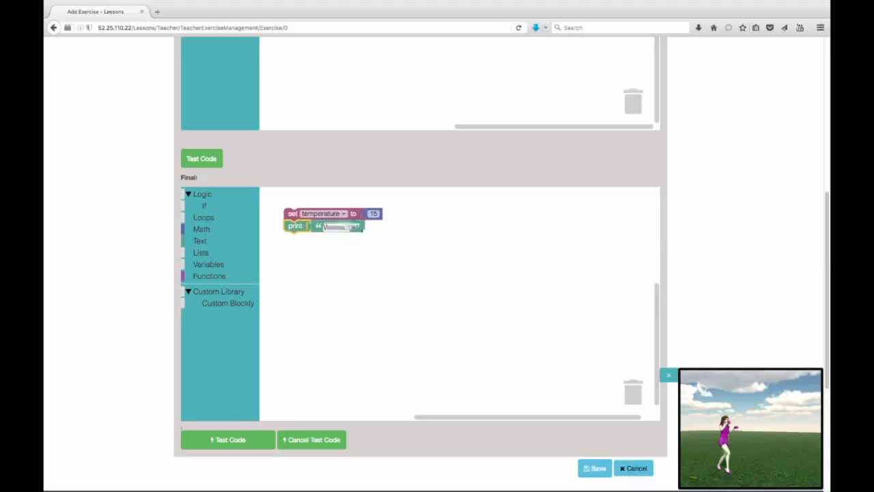
pyautogui.write('oing')
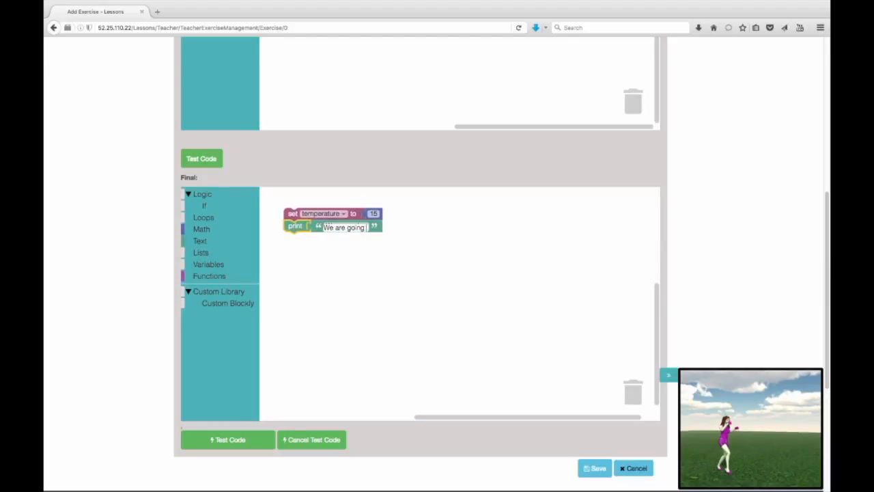
pyautogui.write(' to change the temperature')
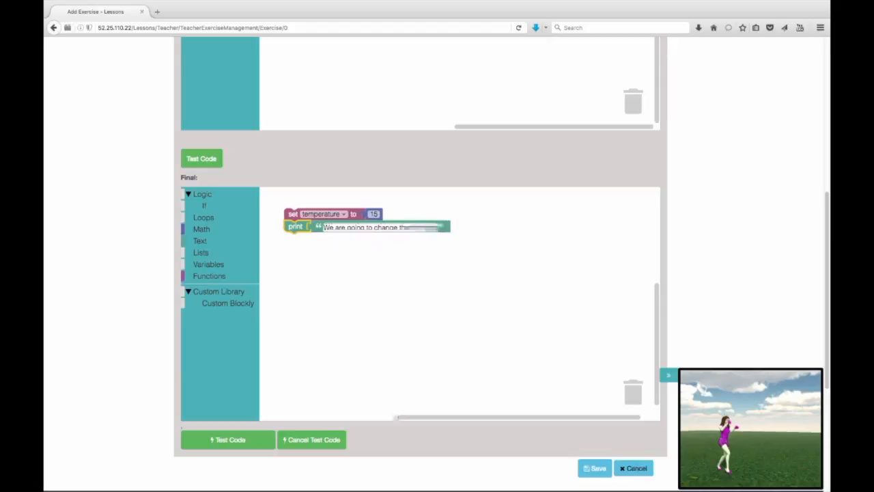
pyautogui.click(365, 321)
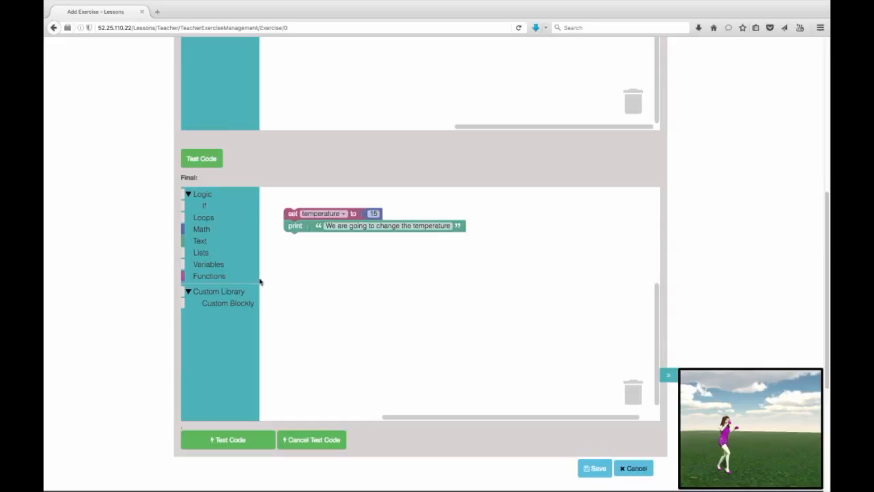
# Step: Add a jump by 1 block below the print block and place a loose prompt-for-text block in the Final workspace
pyautogui.click(220, 303)
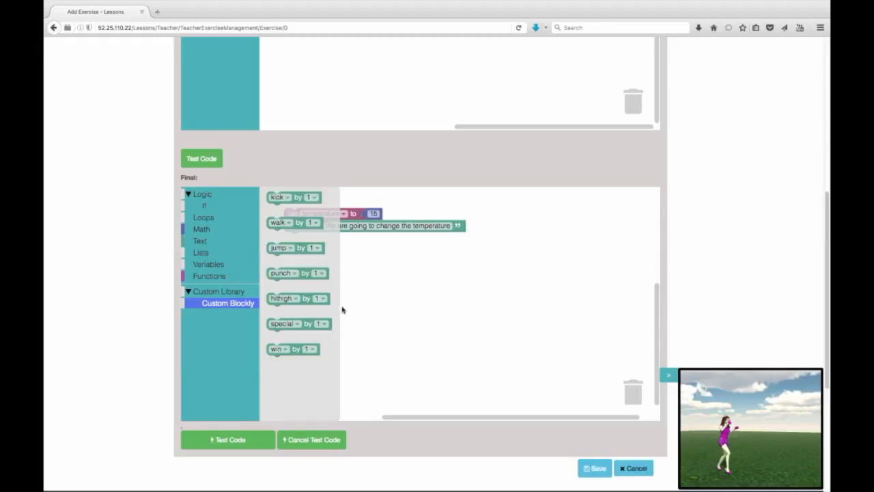
pyautogui.moveTo(279, 248); pyautogui.dragTo(295, 239)
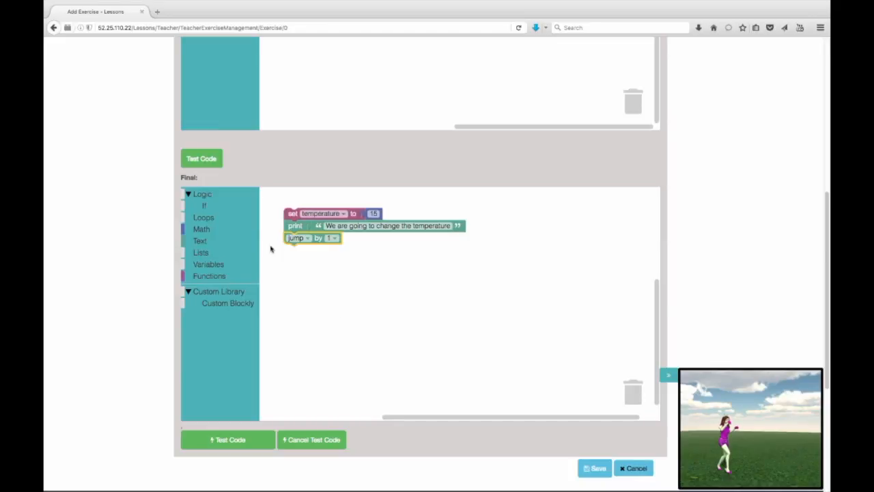
pyautogui.click(223, 247)
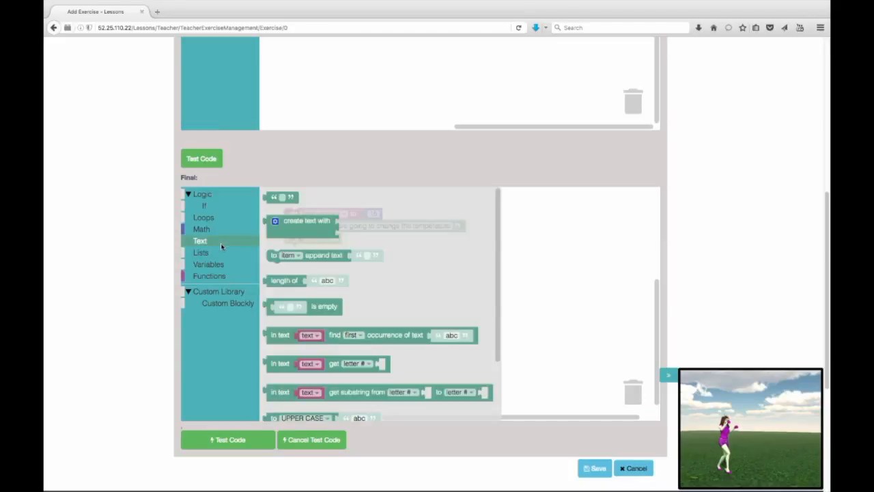
pyautogui.scroll(-2, 351, 386)
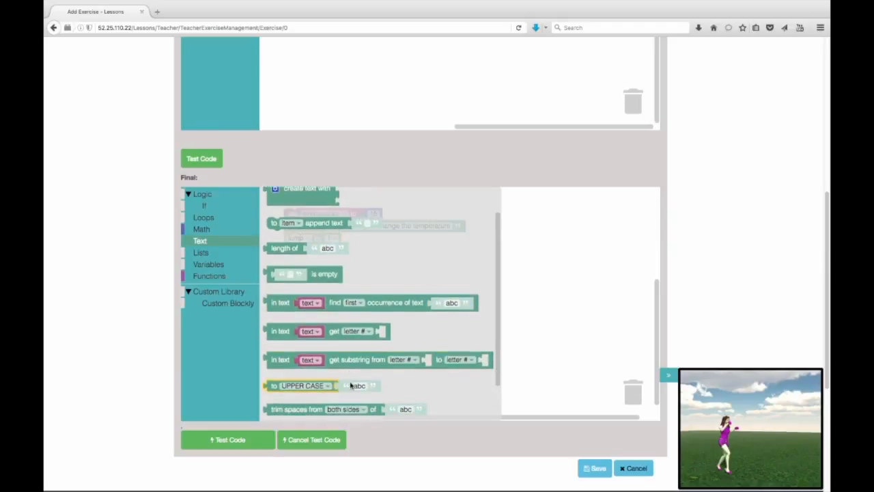
pyautogui.scroll(-2, 351, 386)
pyautogui.moveTo(287, 408); pyautogui.dragTo(347, 269)
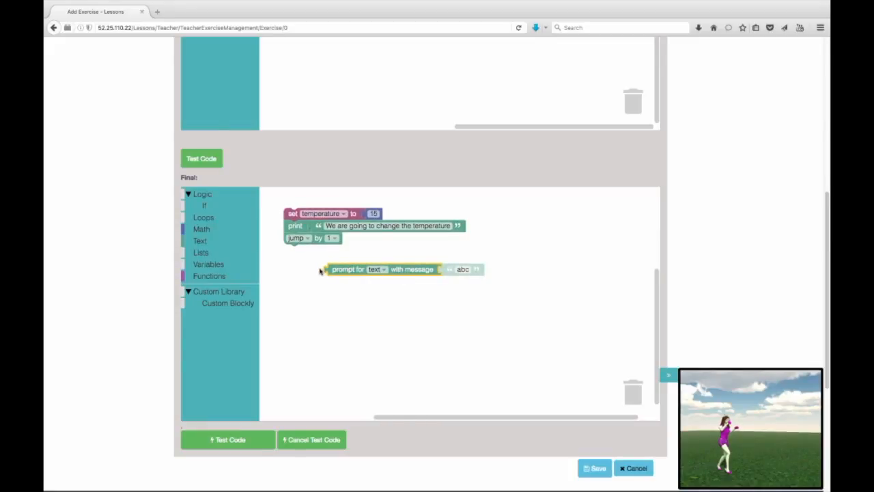
# Step: Attach a set-variable block below the jump block with the prompt block as its value, and assign it a new variable named newTemp
pyautogui.click(202, 265)
pyautogui.moveTo(279, 196); pyautogui.dragTo(329, 253)
pyautogui.click(316, 250)
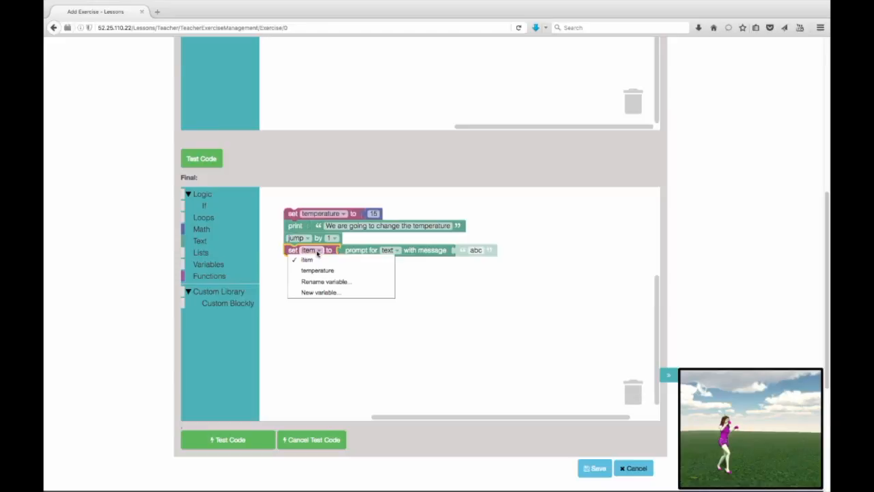
pyautogui.click(320, 293)
pyautogui.write('newTemp')
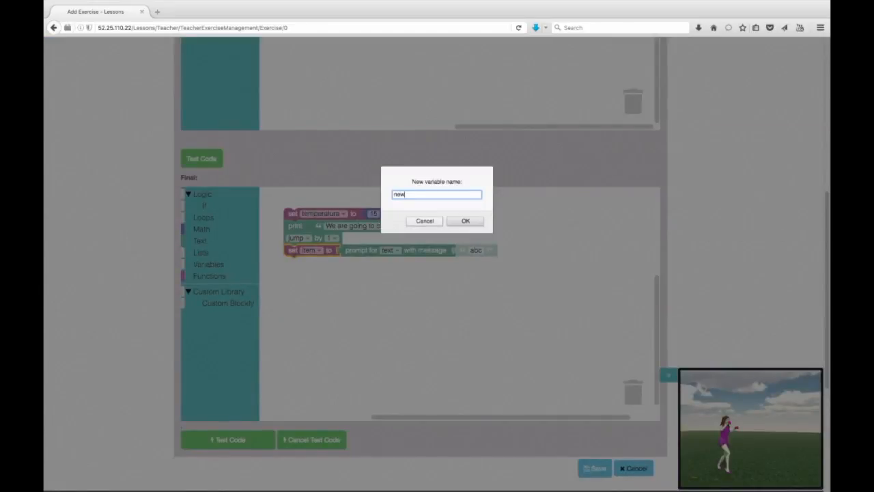
pyautogui.press('Return')
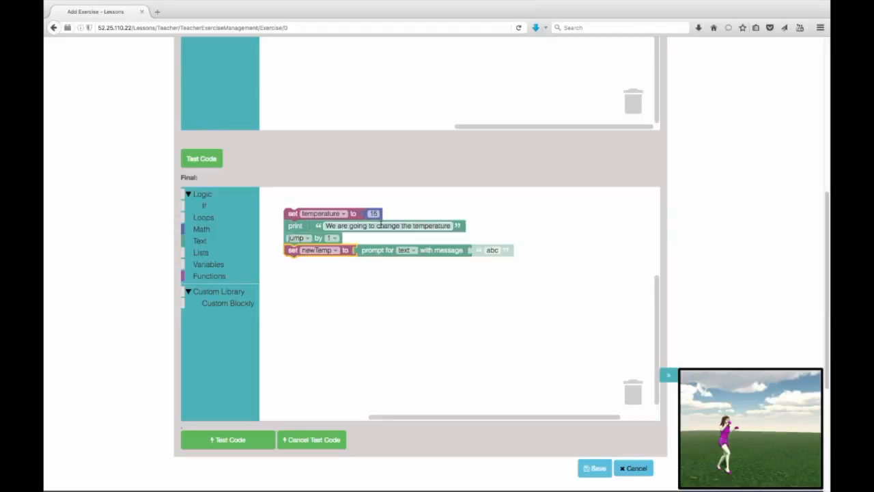
# Step: Set the prompt block to ask for a number with the message "Enter a new temperature"
pyautogui.click(414, 251)
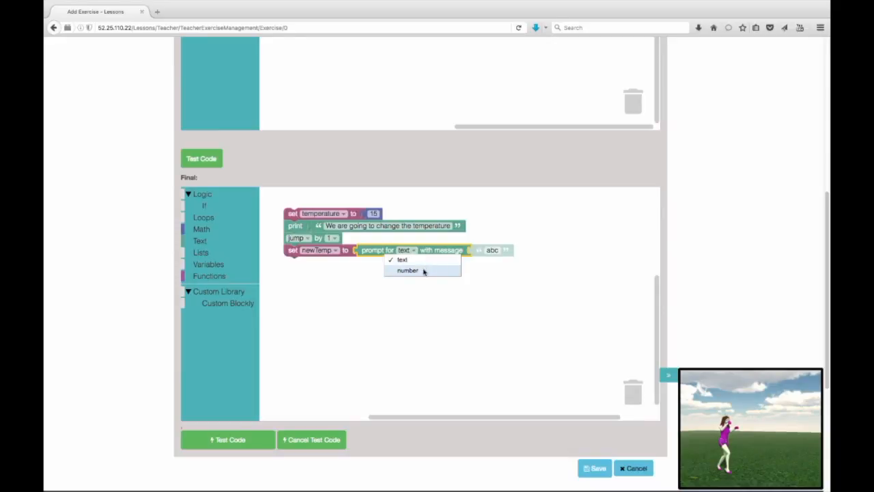
pyautogui.click(423, 271)
pyautogui.click(509, 251)
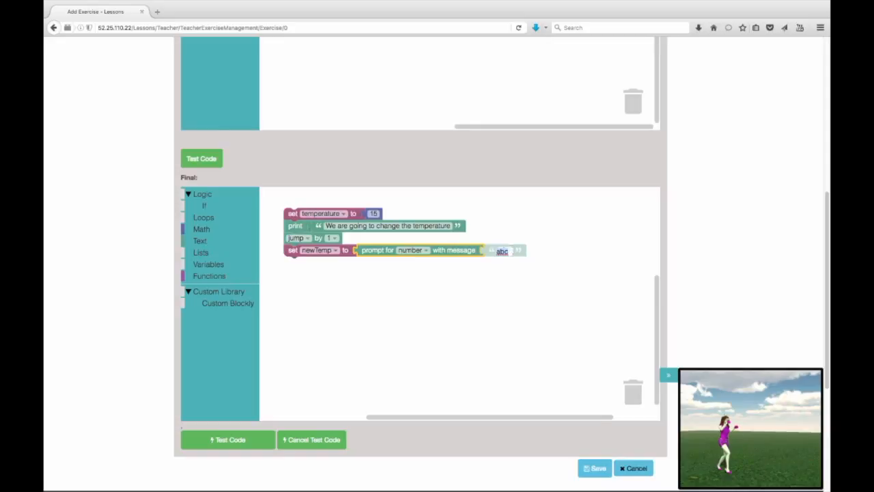
pyautogui.write('Enter a new temperature')
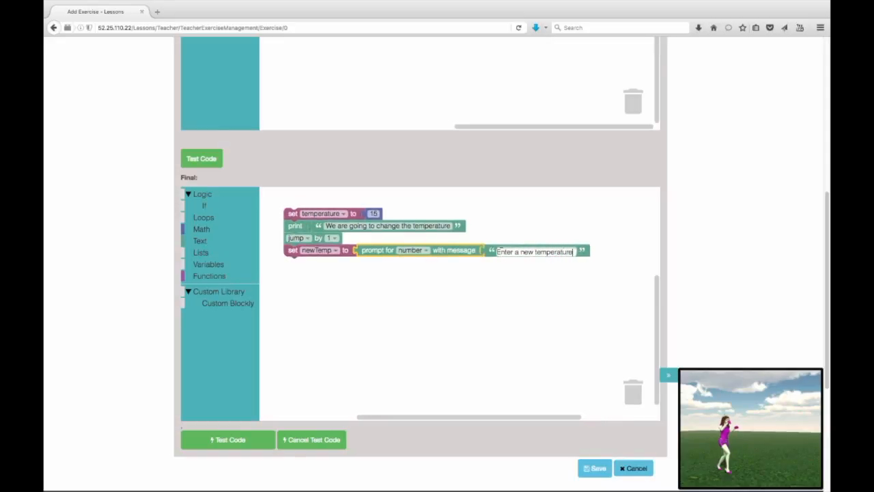
pyautogui.press('Return')
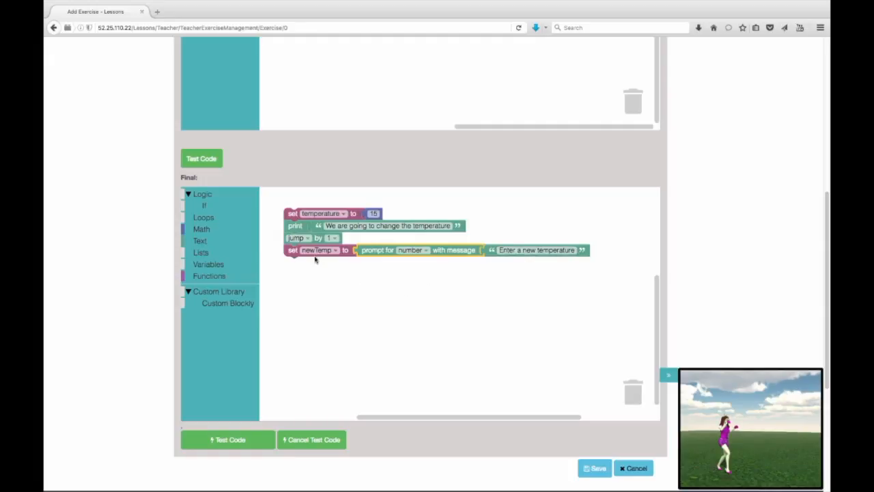
# Step: Add a print block below the set newTemp block with the text "The new temperature is:"
pyautogui.click(210, 243)
pyautogui.scroll(-3, 333, 373)
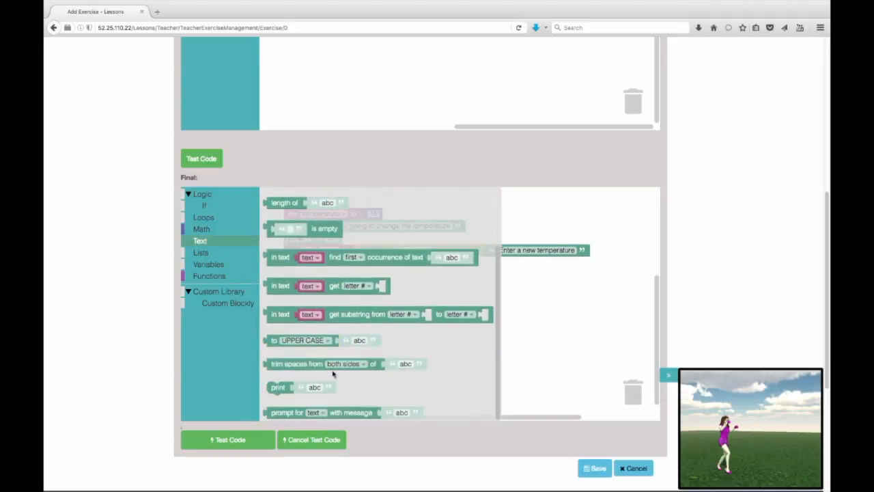
pyautogui.moveTo(286, 386); pyautogui.dragTo(303, 263)
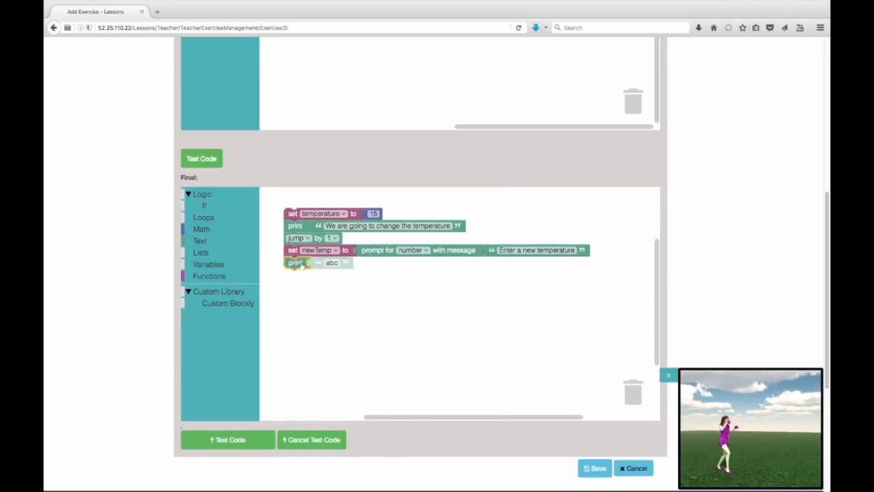
pyautogui.click(338, 263)
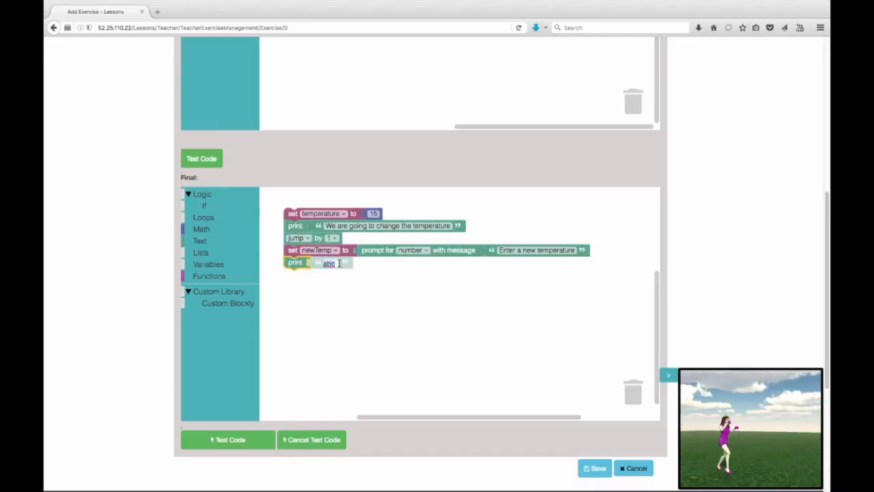
pyautogui.write('Th')
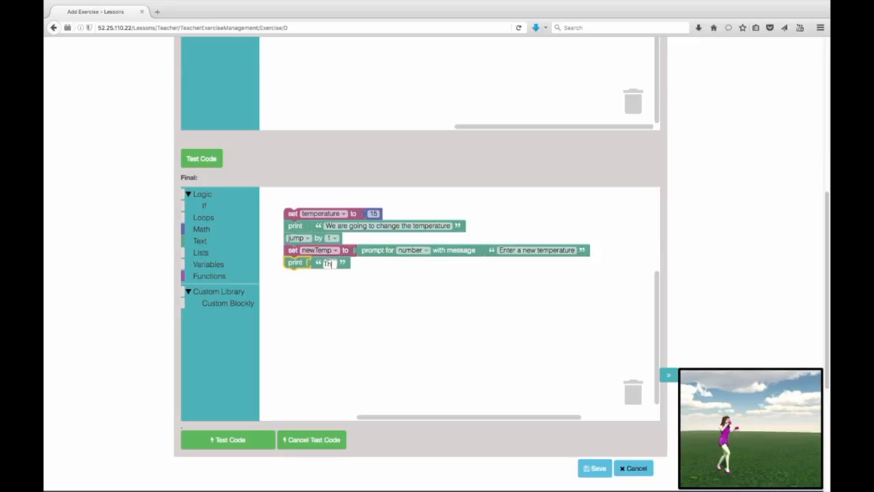
pyautogui.write('e new temp')
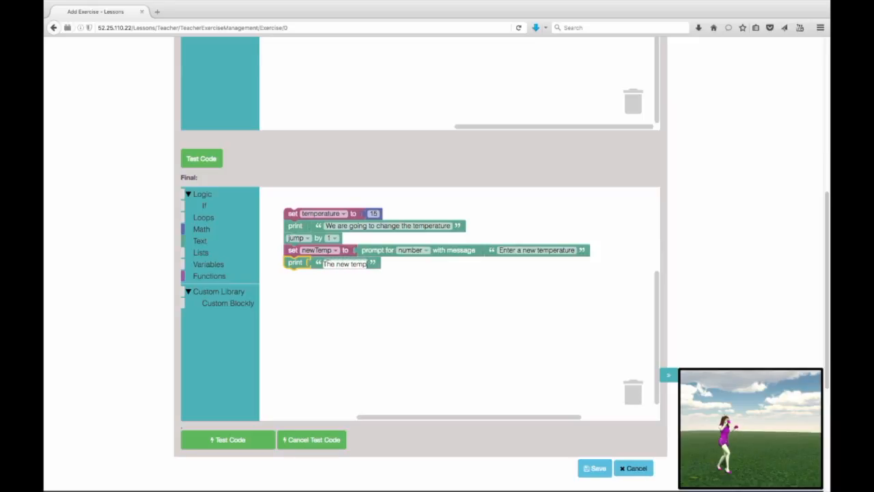
pyautogui.write('erature is:')
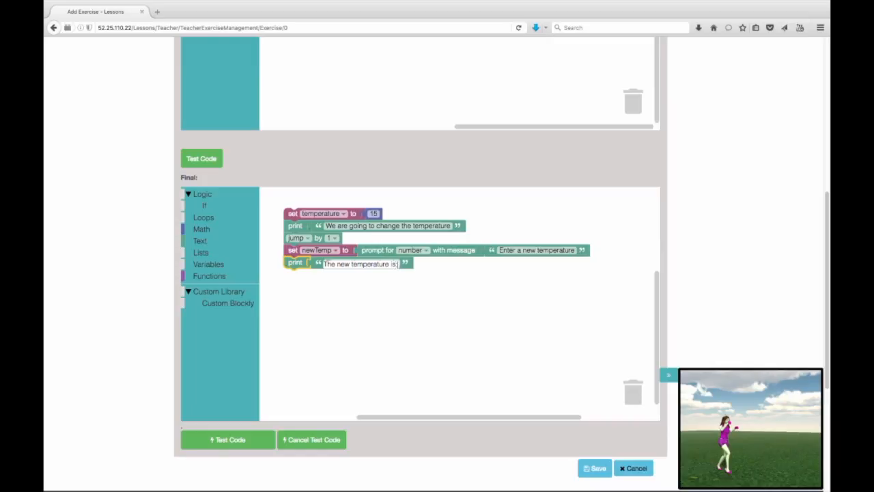
pyautogui.click(313, 306)
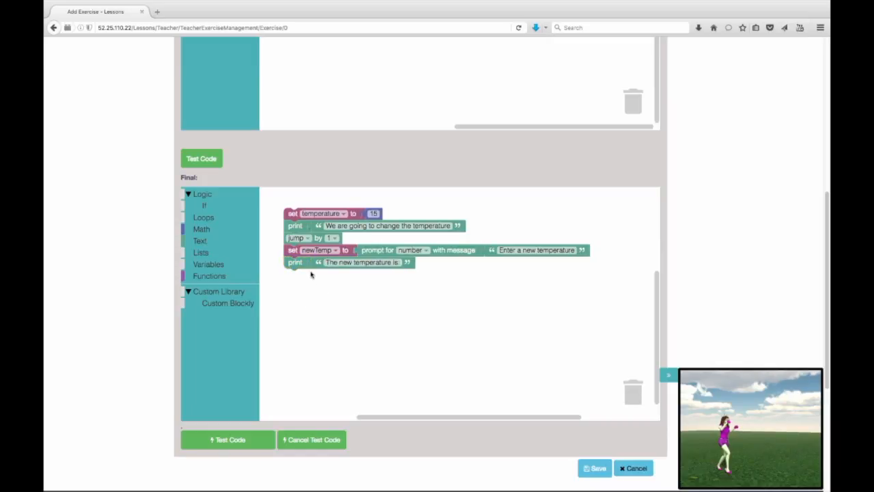
# Step: Make the last print block use a create-text block that joins "The new temperature is:" with the newTemp variable
pyautogui.moveTo(313, 265); pyautogui.dragTo(375, 290)
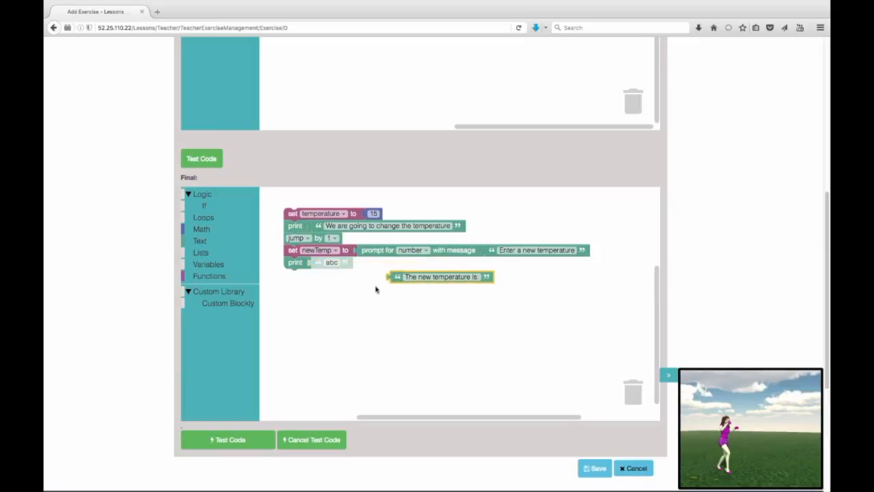
pyautogui.click(217, 245)
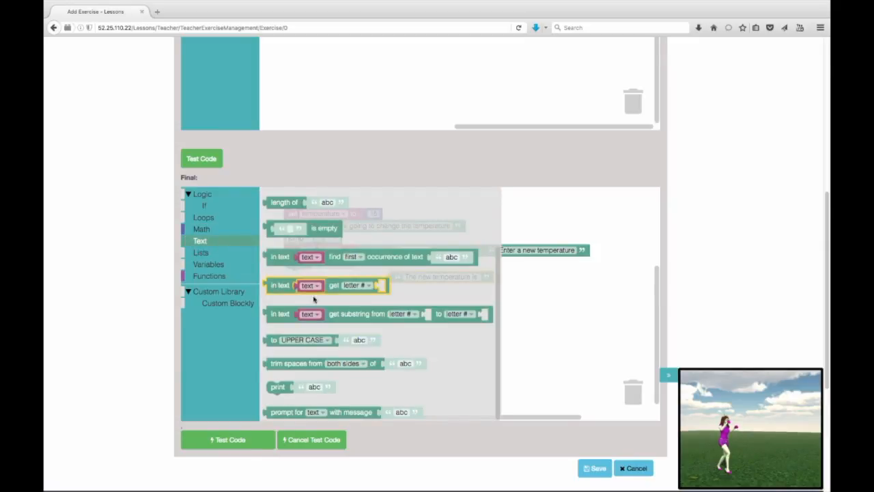
pyautogui.scroll(1, 310, 333)
pyautogui.click(309, 332)
pyautogui.scroll(3, 308, 321)
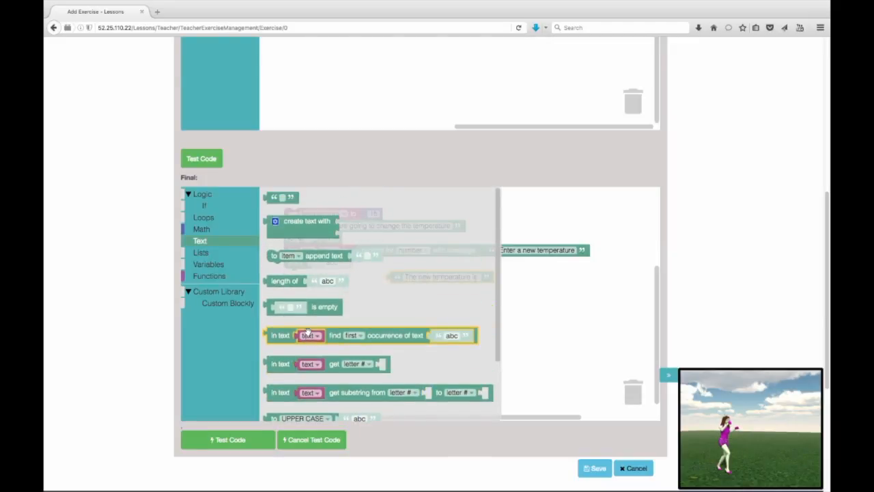
pyautogui.click(273, 229)
pyautogui.moveTo(273, 229); pyautogui.dragTo(345, 275)
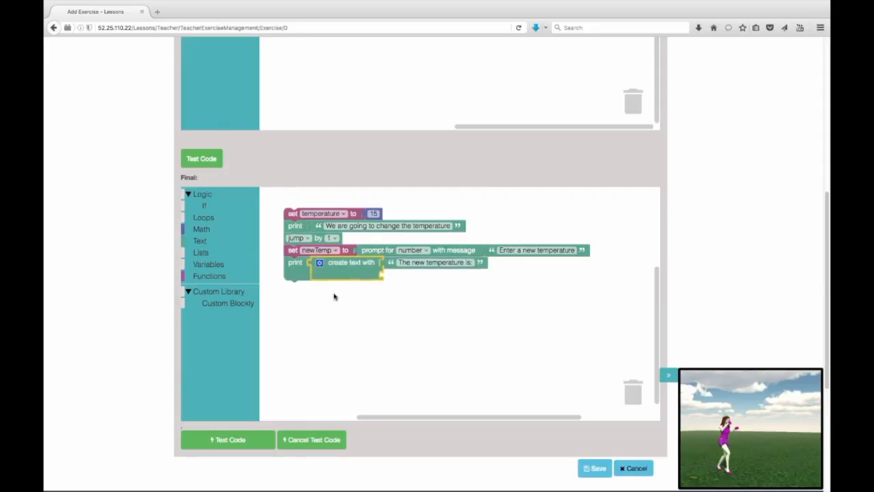
pyautogui.click(209, 264)
pyautogui.moveTo(280, 257); pyautogui.dragTo(389, 293)
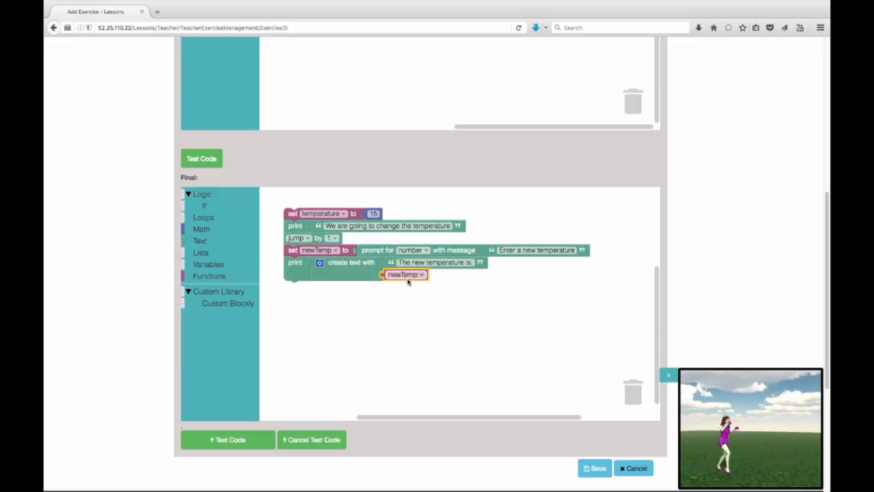
# Step: Add a kick block at the end of the Final program and change its action to flykick
pyautogui.click(224, 306)
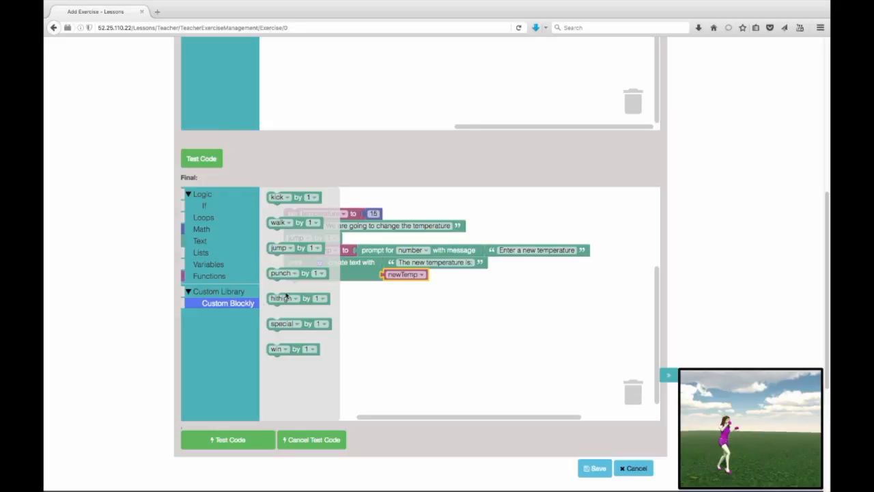
pyautogui.moveTo(285, 199); pyautogui.dragTo(304, 294)
pyautogui.click(305, 288)
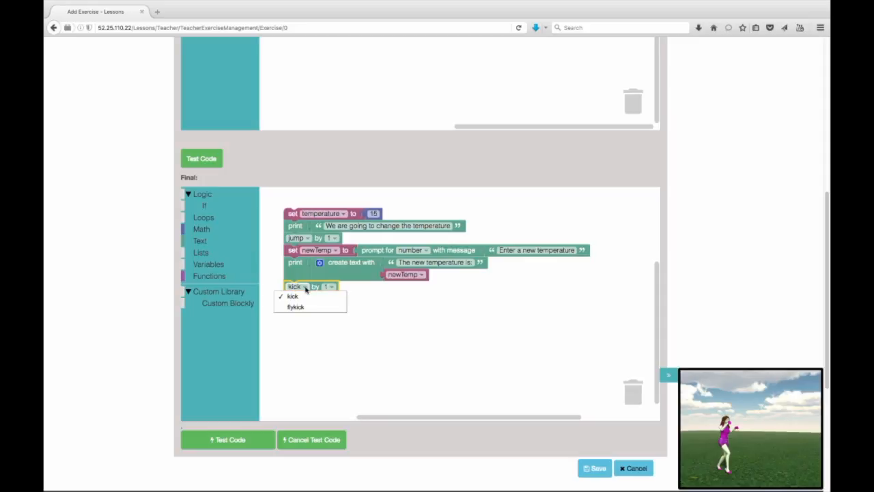
pyautogui.click(307, 307)
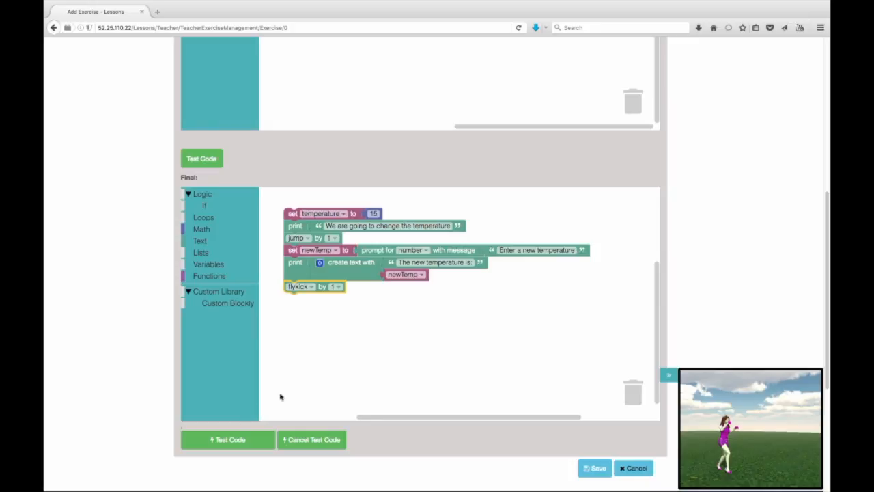
# Step: Test the Final code, entering 23 as the new temperature
pyautogui.click(231, 440)
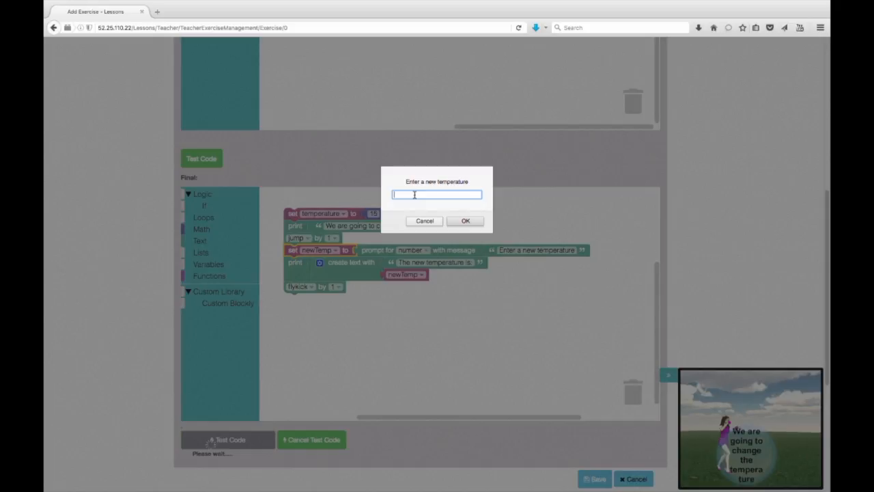
pyautogui.write('23')
pyautogui.press('Return')
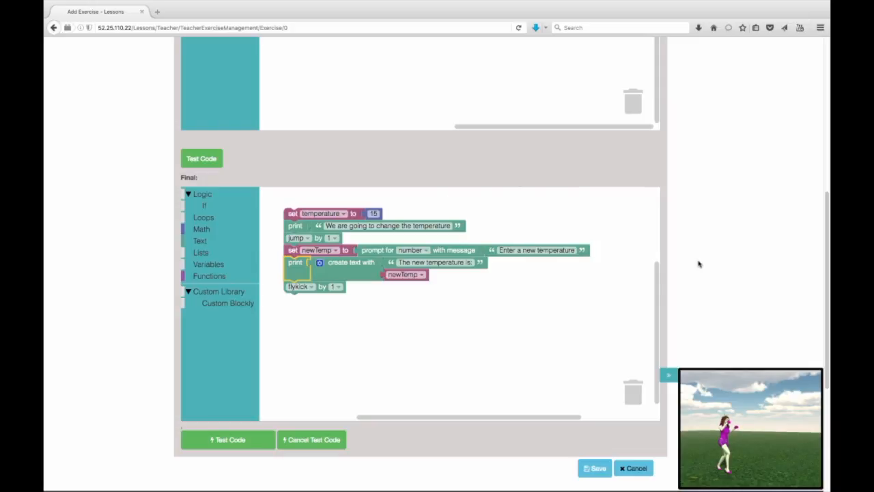
# Step: Name the exercise question "Exercise 1"
pyautogui.scroll(10, 698, 265)
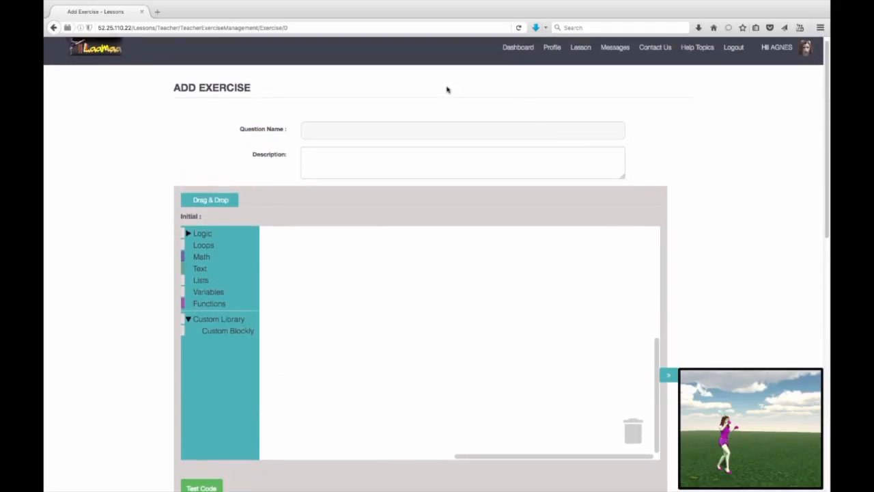
pyautogui.click(436, 133)
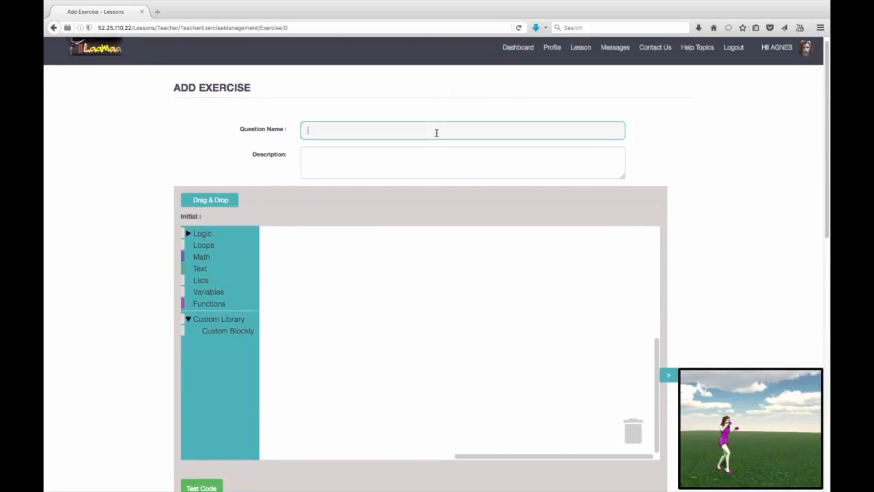
pyautogui.write('Exercise 1')
pyautogui.press('Tab')
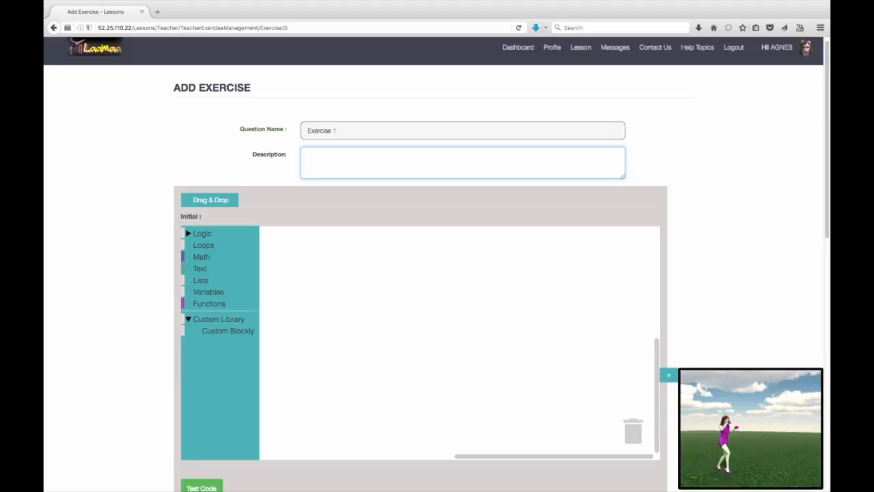
# Step: Enter the description "Enter some code to have your avatar jump and do a flying kick while entering a new temperature."
pyautogui.write('entre')
pyautogui.press('BackSpace')
pyautogui.press('BackSpace')
pyautogui.press('BackSpace')
pyautogui.press('BackSpace')
pyautogui.press('BackSpace')
pyautogui.write('enter')
pyautogui.press('BackSpace')
pyautogui.press('BackSpace')
pyautogui.press('BackSpace')
pyautogui.press('BackSpace')
pyautogui.press('BackSpace')
pyautogui.write('Enter some code to')
pyautogui.write('have your avatar ')
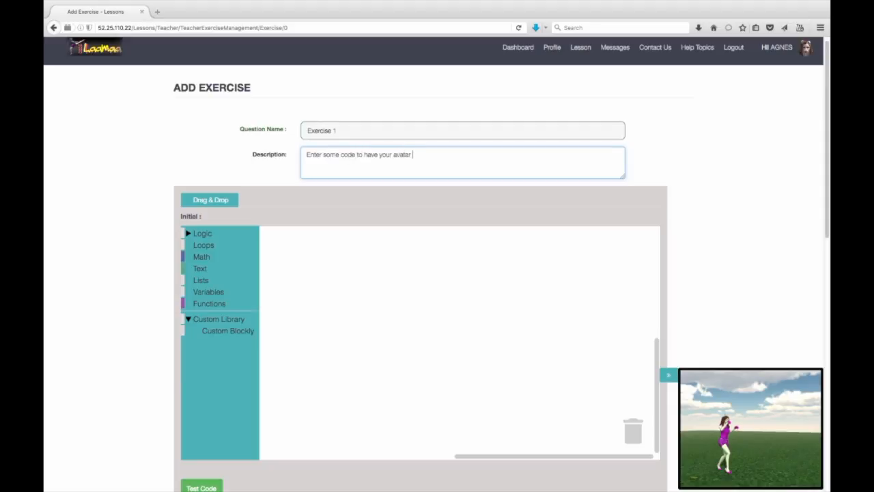
pyautogui.write('jump and do a')
pyautogui.write(' flying kick while e')
pyautogui.write('nter')
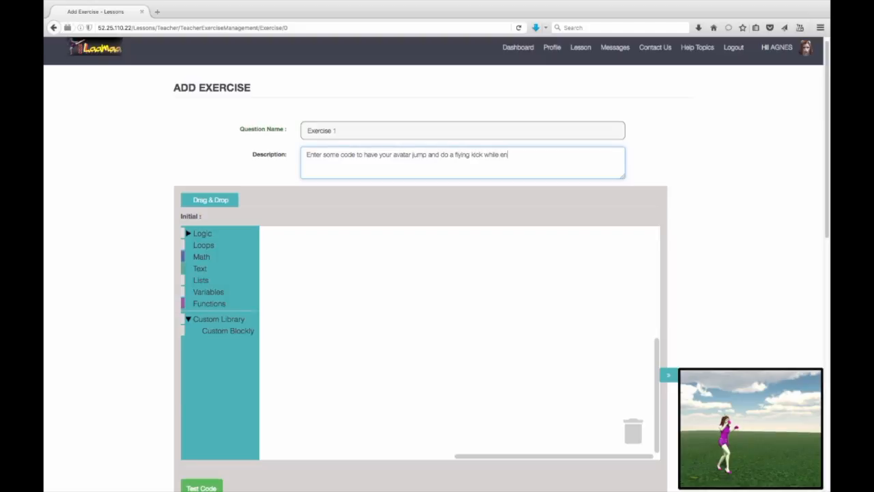
pyautogui.write('ing a new temperature.')
pyautogui.scroll(-4, 730, 236)
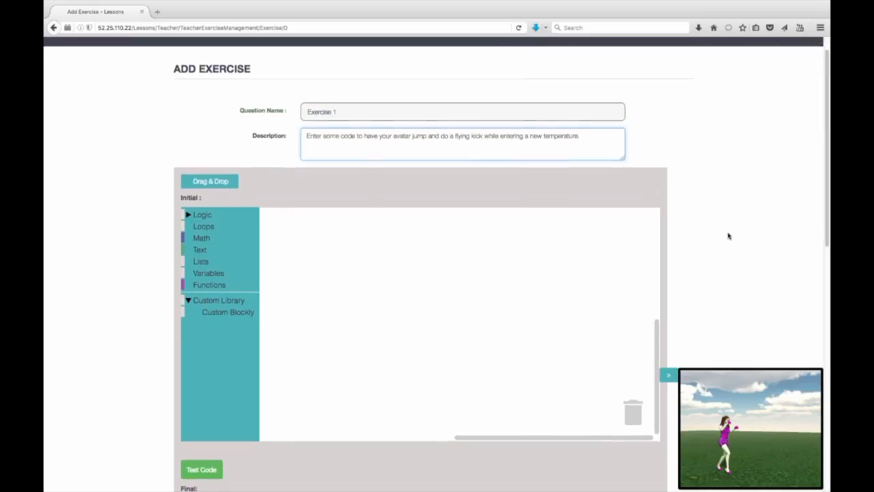
# Step: Save the new Exercise 1
pyautogui.scroll(-7, 728, 235)
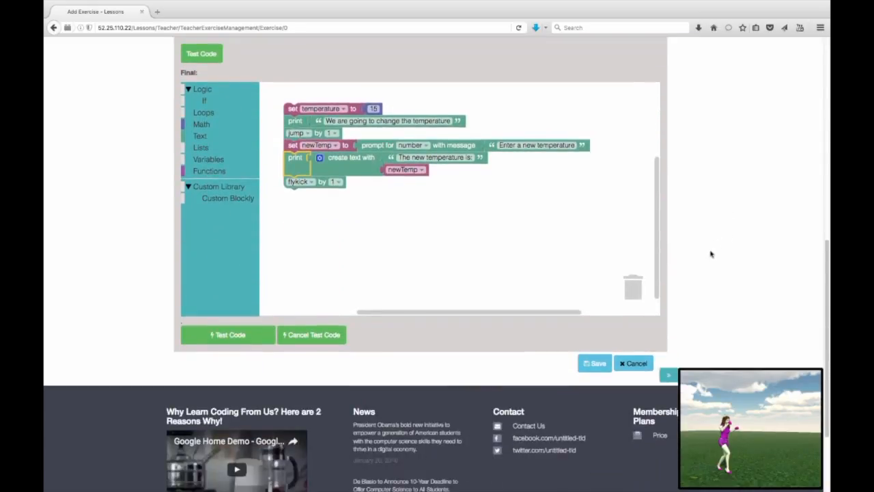
pyautogui.click(593, 363)
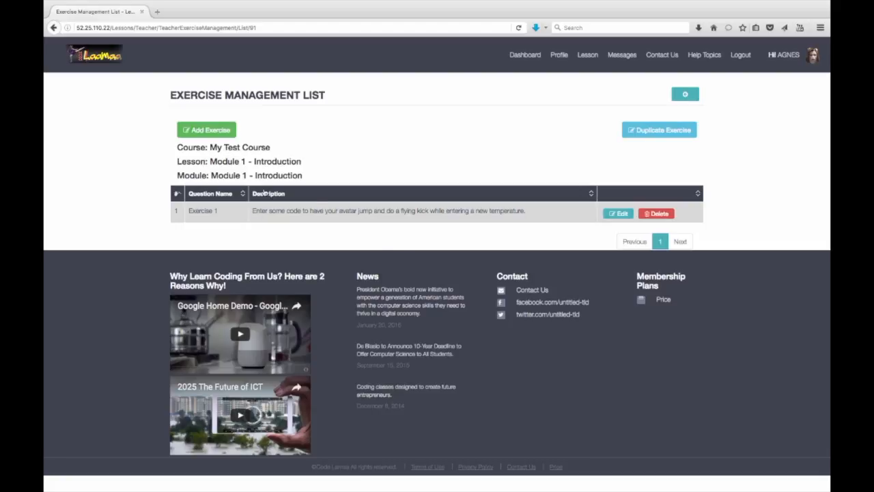
# Step: Start duplicating an exercise, choosing "My Test Course" as course and "Module 1 - Introduction" as both lesson and module
pyautogui.click(656, 138)
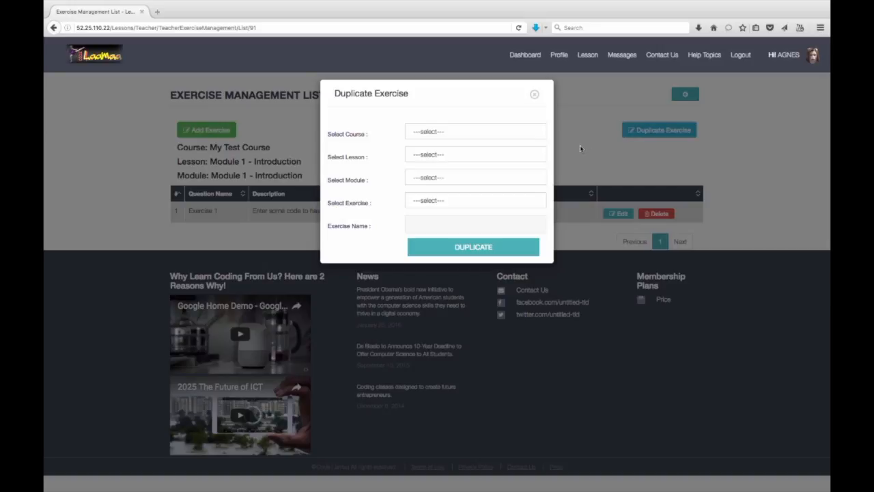
pyautogui.click(488, 132)
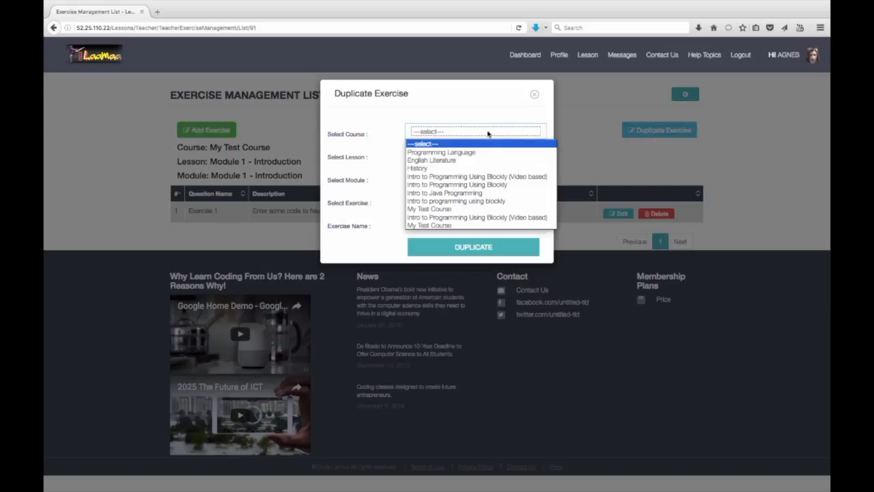
pyautogui.click(478, 224)
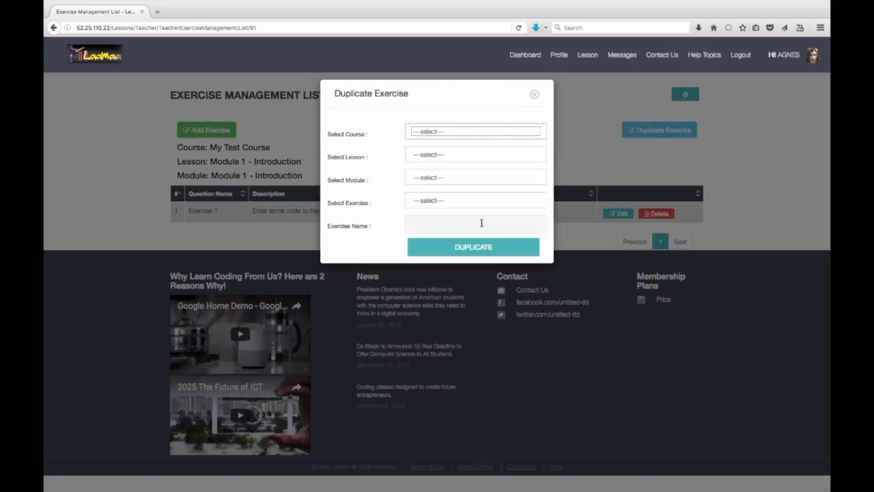
pyautogui.click(460, 160)
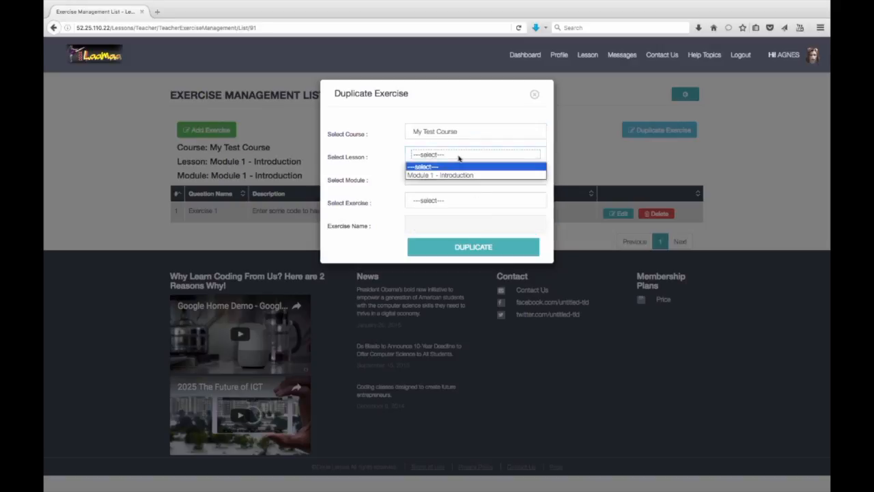
pyautogui.click(458, 177)
pyautogui.click(459, 178)
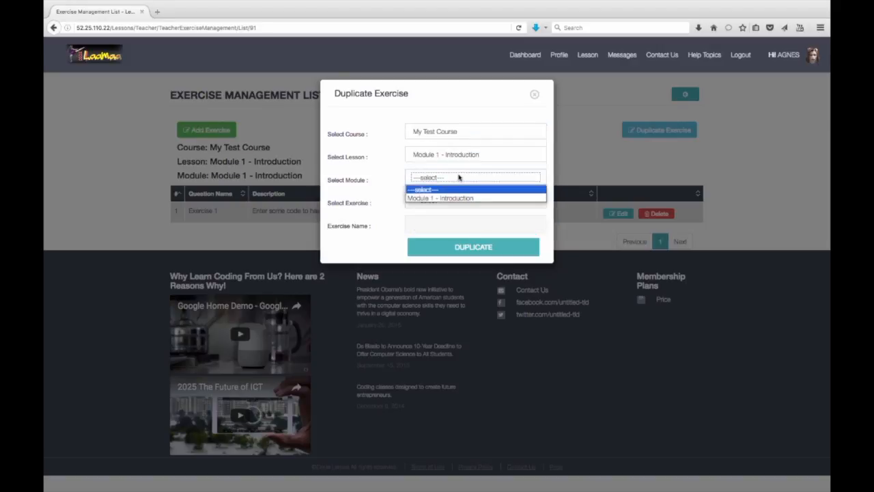
pyautogui.click(451, 198)
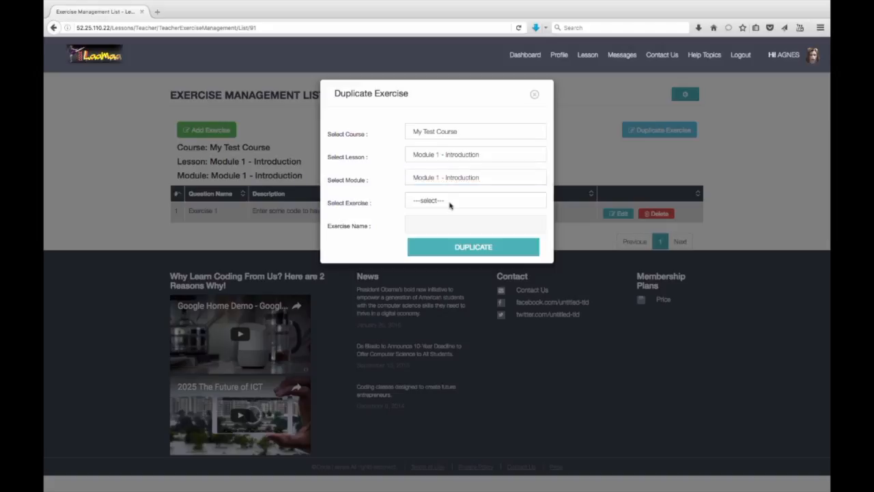
# Step: Choose Exercise 1 as the source and duplicate it under the name "Exercise 2"
pyautogui.click(449, 205)
pyautogui.click(448, 220)
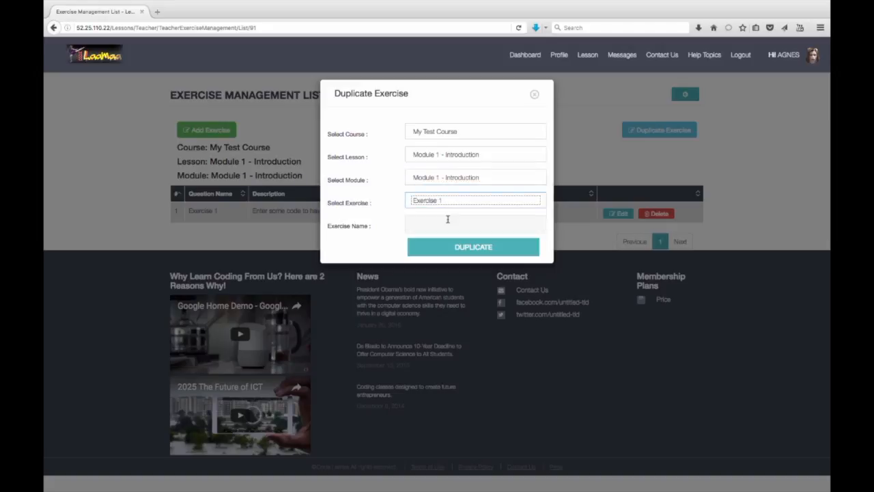
pyautogui.click(448, 222)
pyautogui.write('Exercise')
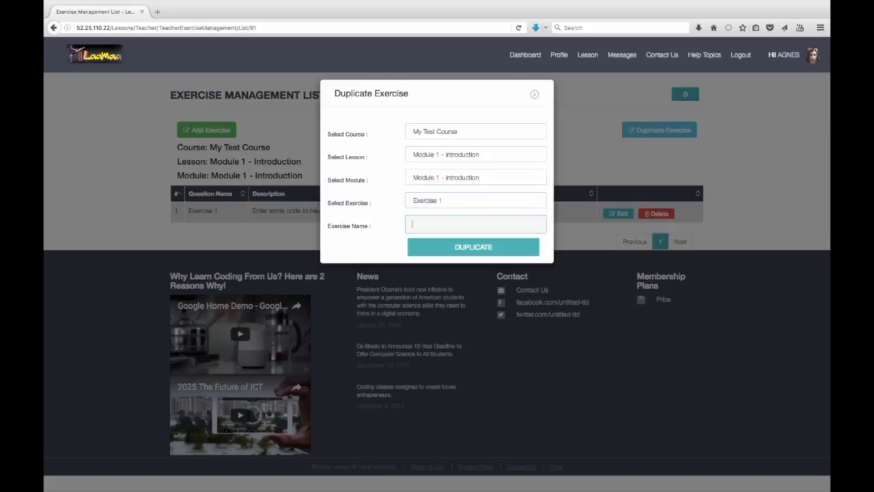
pyautogui.write('22')
pyautogui.click(467, 250)
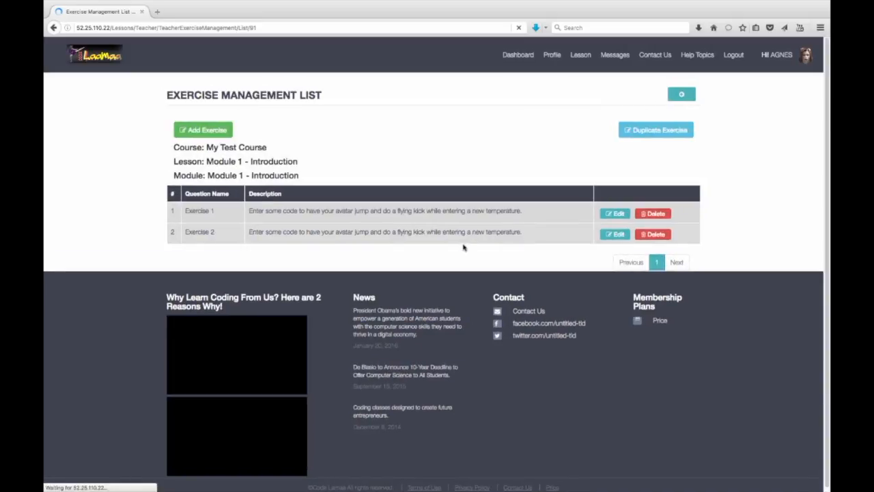
# Step: Edit Exercise 2, replacing its description with "Do the hokey pokey", and save it
pyautogui.click(616, 236)
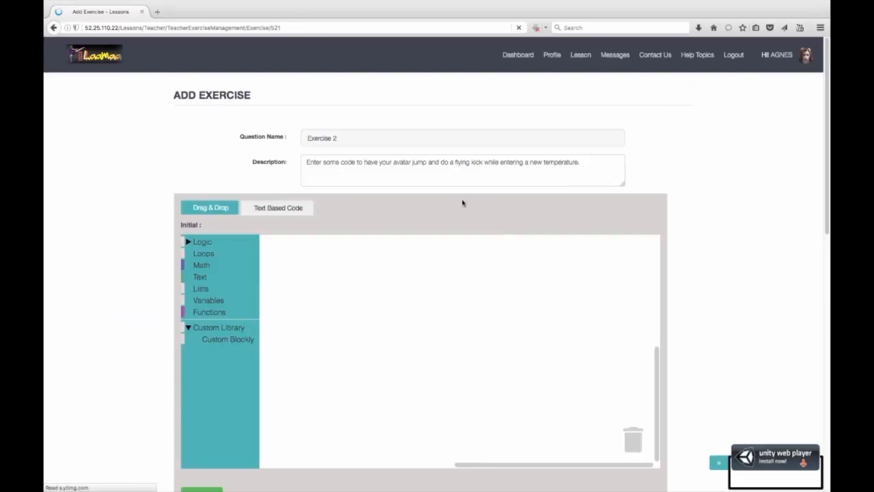
pyautogui.click(364, 163)
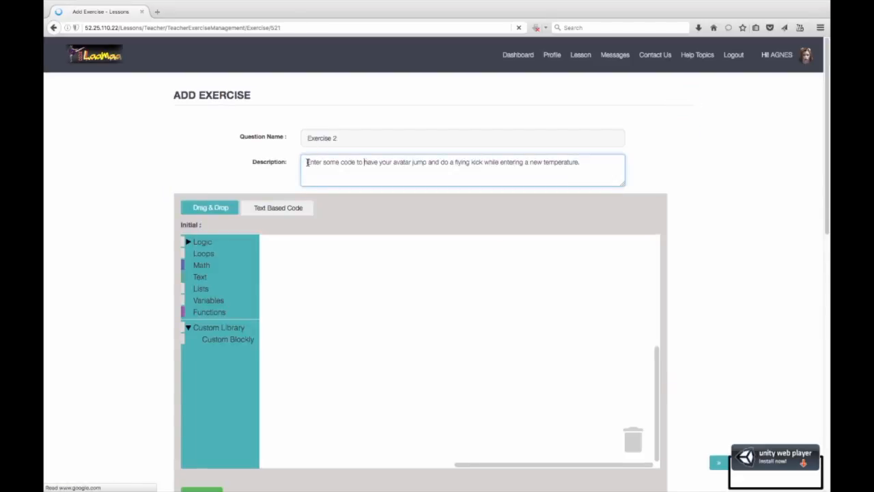
pyautogui.moveTo(306, 162); pyautogui.dragTo(590, 168)
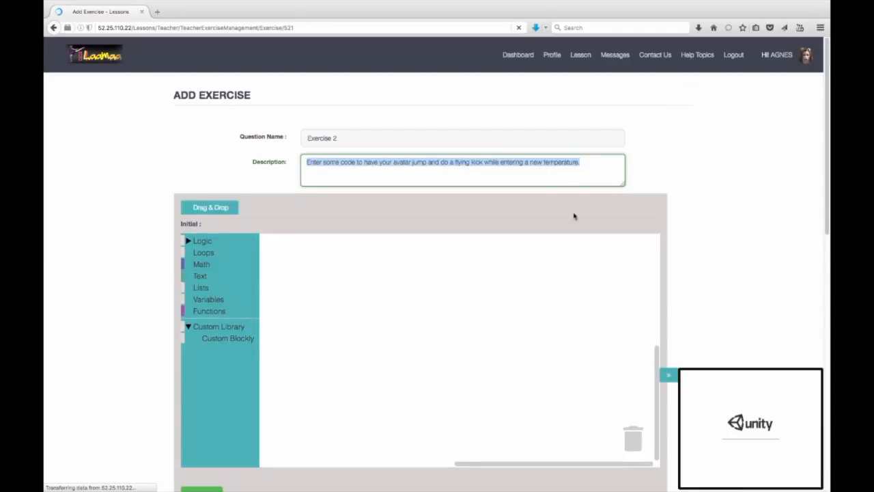
pyautogui.write('Do the hoke')
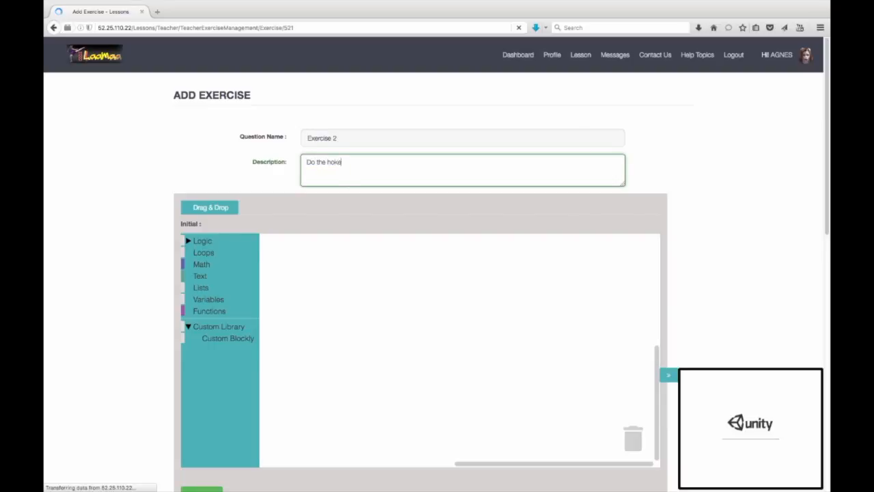
pyautogui.write('y pokey')
pyautogui.scroll(-4, 166, 357)
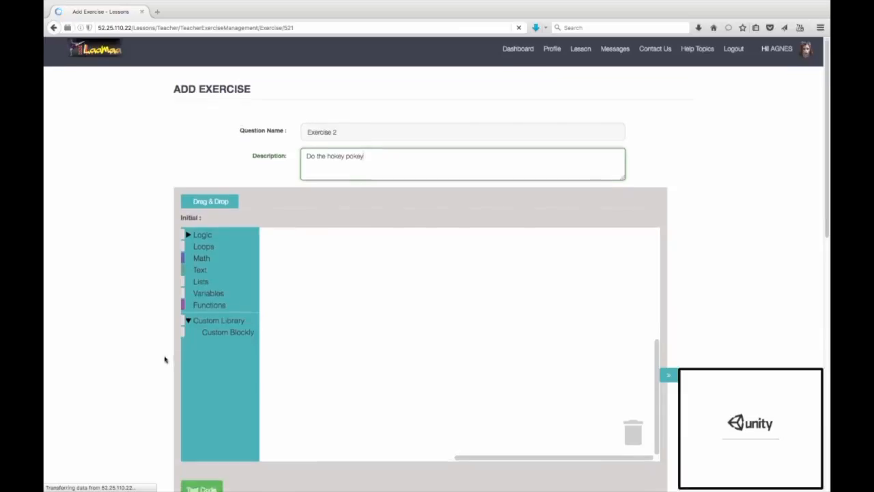
pyautogui.scroll(-10, 168, 363)
pyautogui.scroll(4, 243, 299)
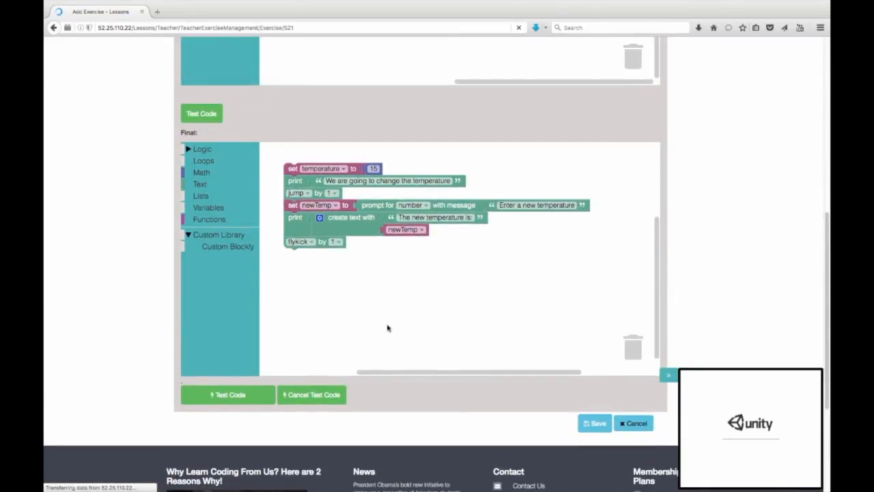
pyautogui.click(584, 425)
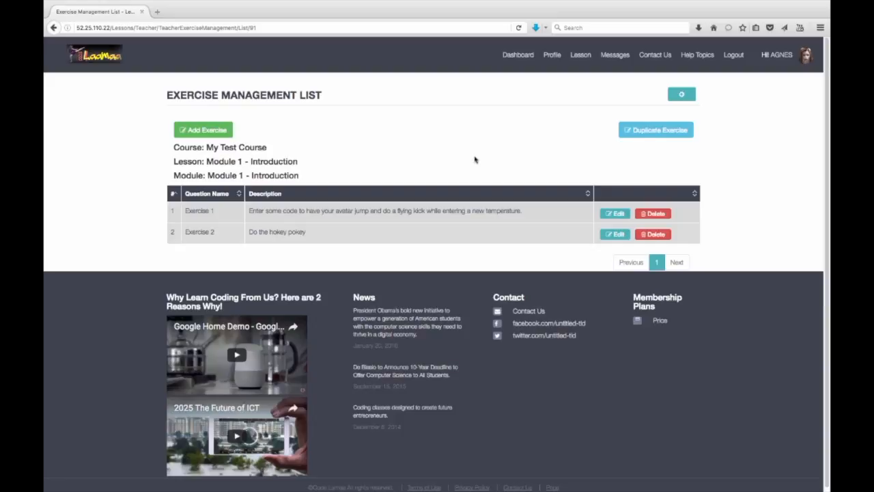
# Step: Return to the module list and start a new quiz question for the "Module 1 - Introduction" module
pyautogui.click(682, 94)
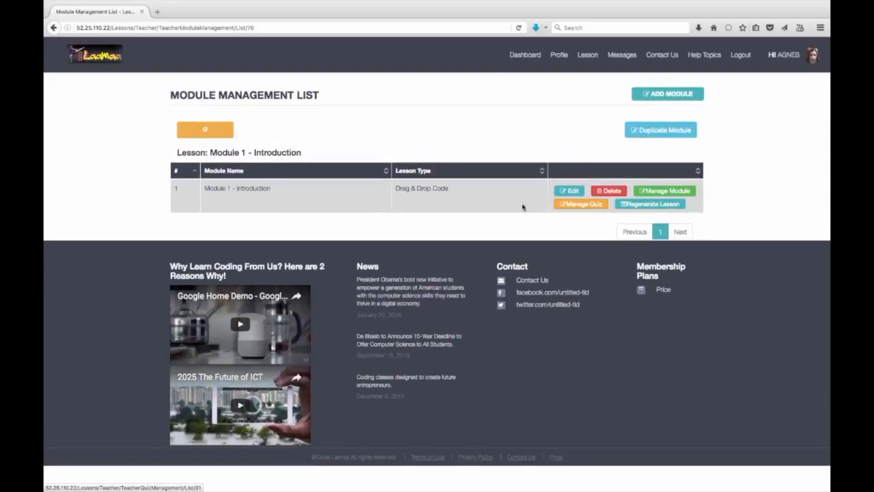
pyautogui.click(583, 205)
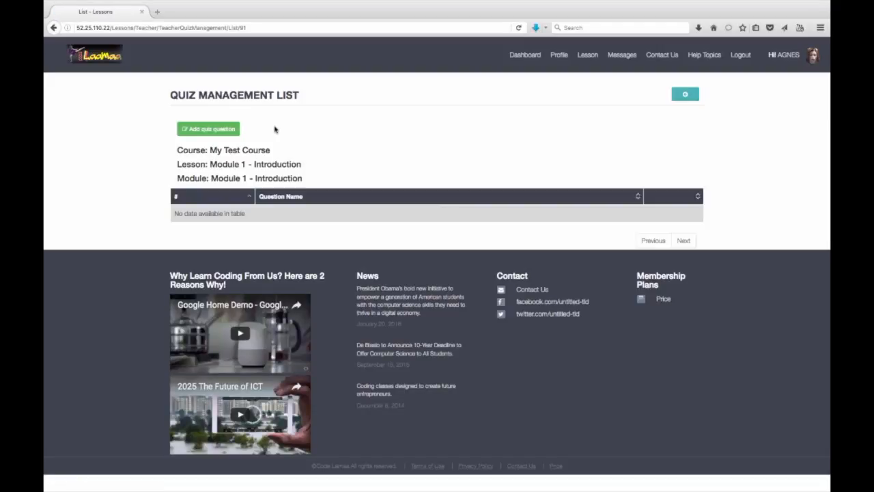
pyautogui.click(196, 132)
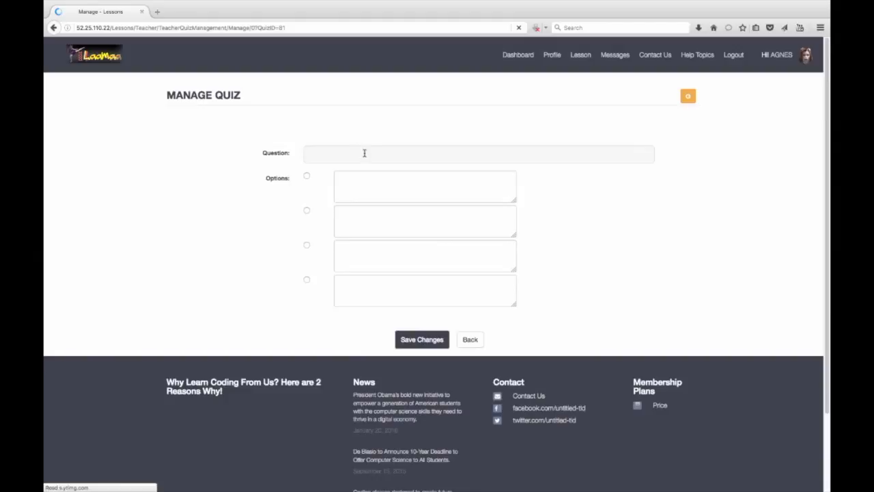
# Step: Enter the quiz question "What is the command to selectively execute code?"
pyautogui.click(364, 153)
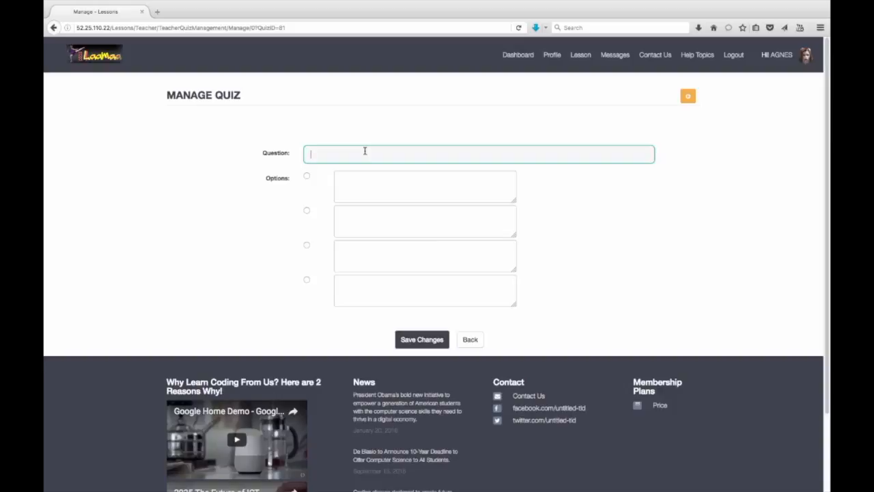
pyautogui.write('What is the command to selectively execute code')
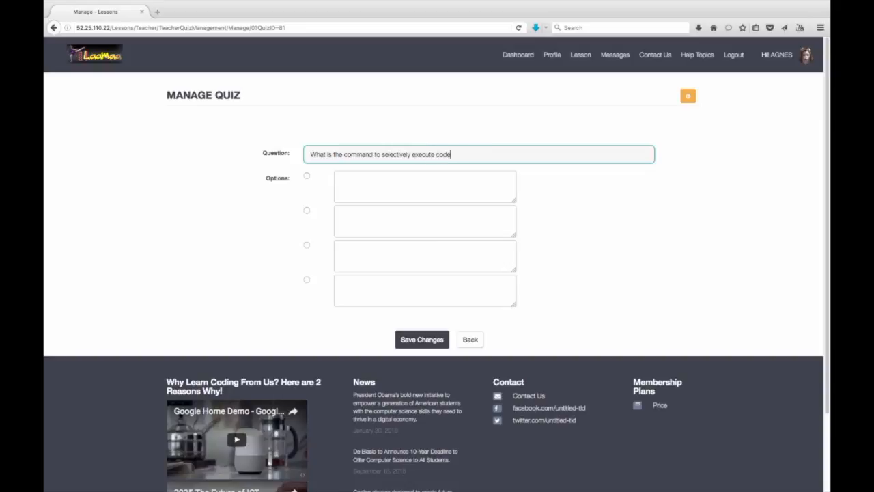
pyautogui.write('.?')
pyautogui.press('BackSpace')
pyautogui.press('BackSpace')
pyautogui.write('?')
# Step: Fill the first two answer options with "The for block" and "The if block"
pyautogui.press('Tab')
pyautogui.press('Tab')
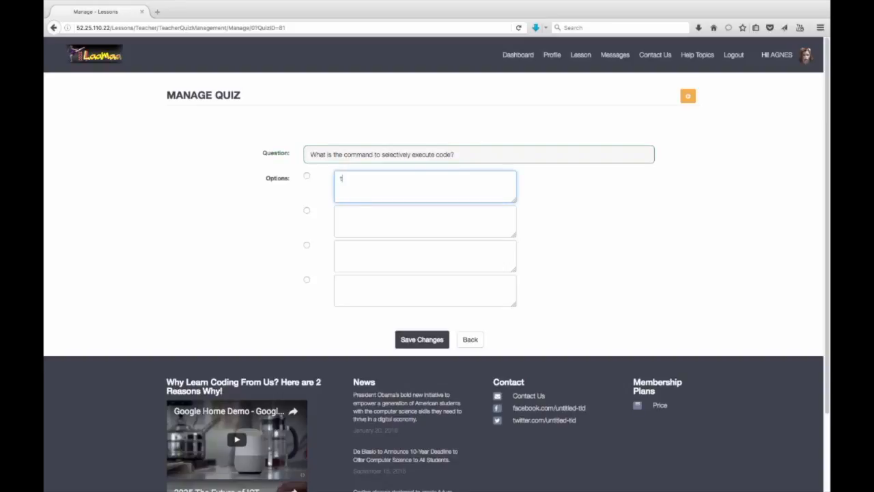
pyautogui.write('The for block')
pyautogui.press('Tab')
pyautogui.press('Tab')
pyautogui.write('The if b')
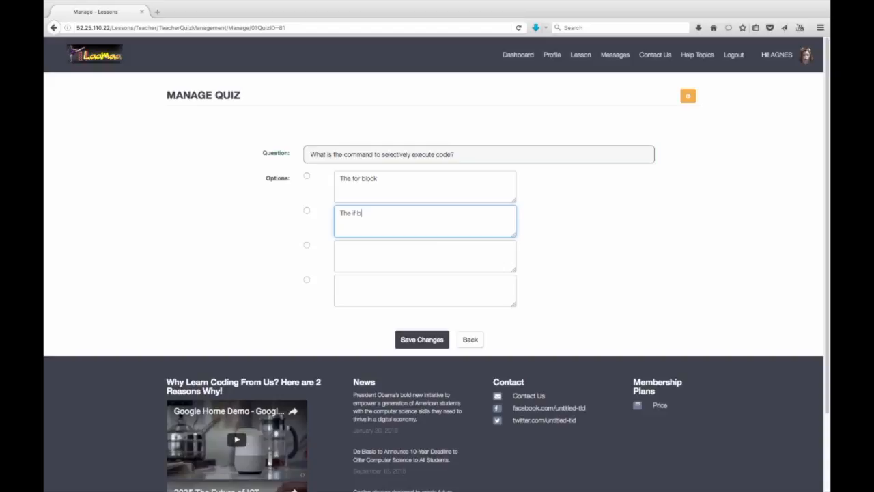
pyautogui.write('lock')
# Step: Fill the third and fourth answer options with "The variable block" and "None of these."
pyautogui.press('Tab')
pyautogui.press('Tab')
pyautogui.write('the')
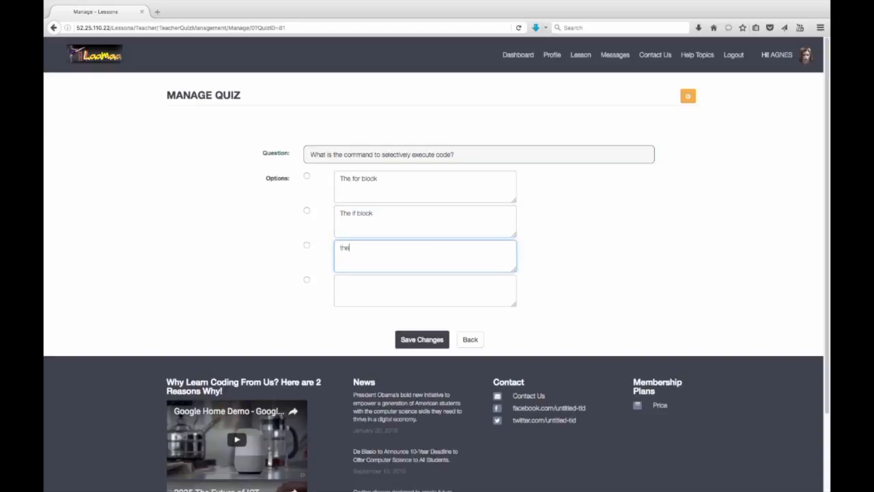
pyautogui.press('BackSpace')
pyautogui.press('BackSpace')
pyautogui.press('BackSpace')
pyautogui.write('The varia')
pyautogui.press('BackSpace')
pyautogui.press('BackSpace')
pyautogui.press('BackSpace')
pyautogui.press('BackSpace')
pyautogui.press('BackSpace')
pyautogui.write('ariable block')
pyautogui.press('Tab')
pyautogui.press('Tab')
pyautogui.write('None of these')
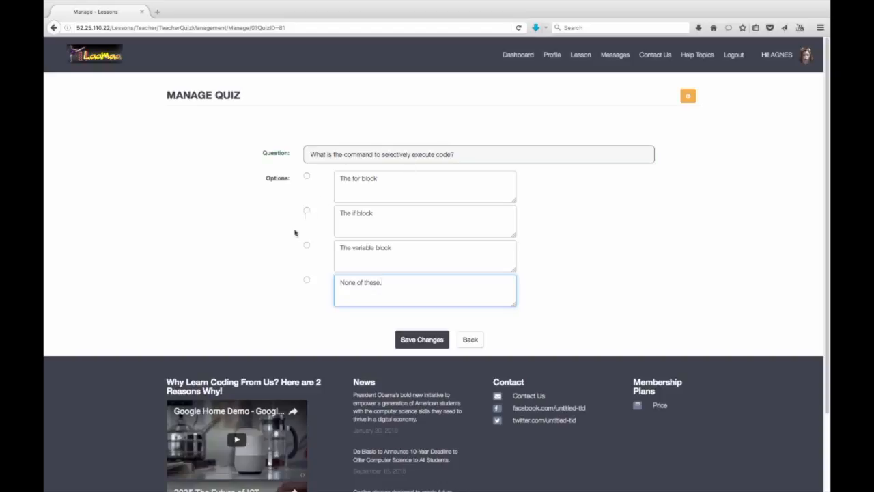
# Step: Mark "The if block" as the correct answer and save the quiz question
pyautogui.click(307, 210)
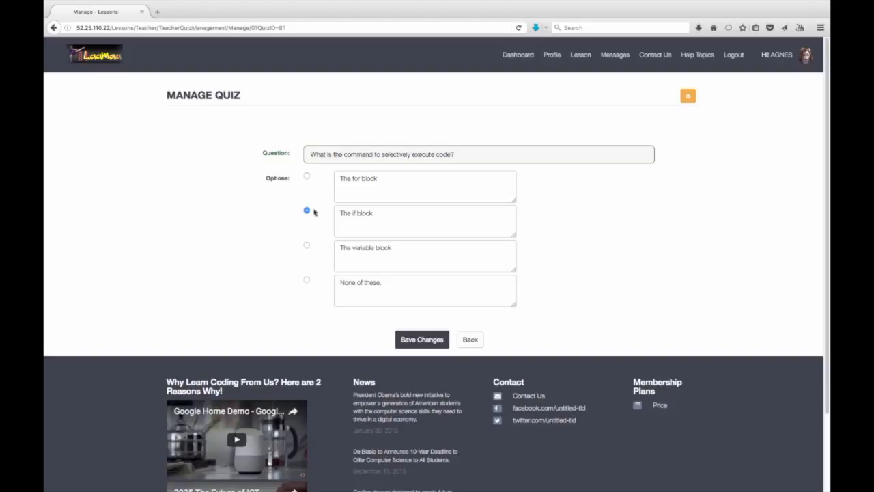
pyautogui.click(422, 341)
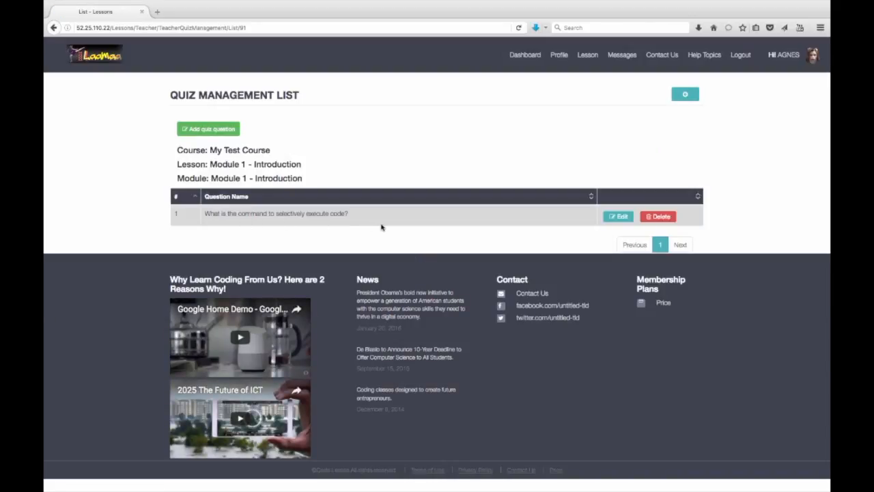
# Step: Add a second quiz question reading "What is the command for asking for input?"
pyautogui.click(222, 133)
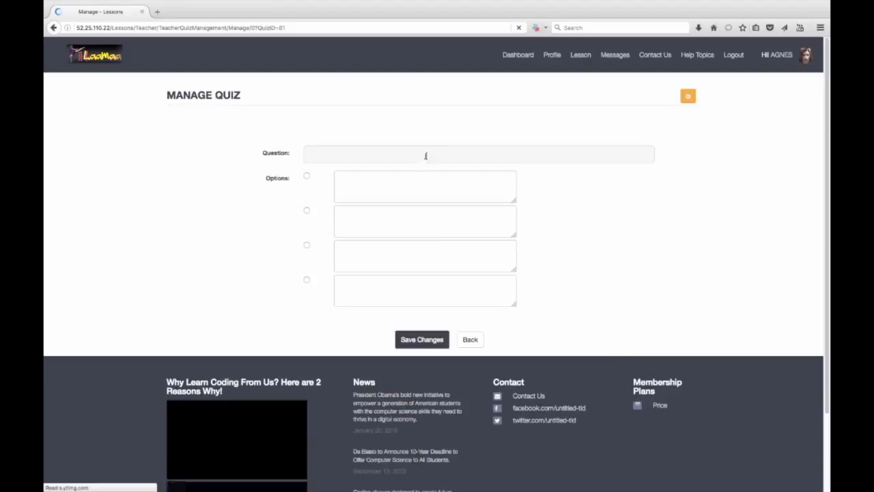
pyautogui.click(426, 155)
pyautogui.write('W')
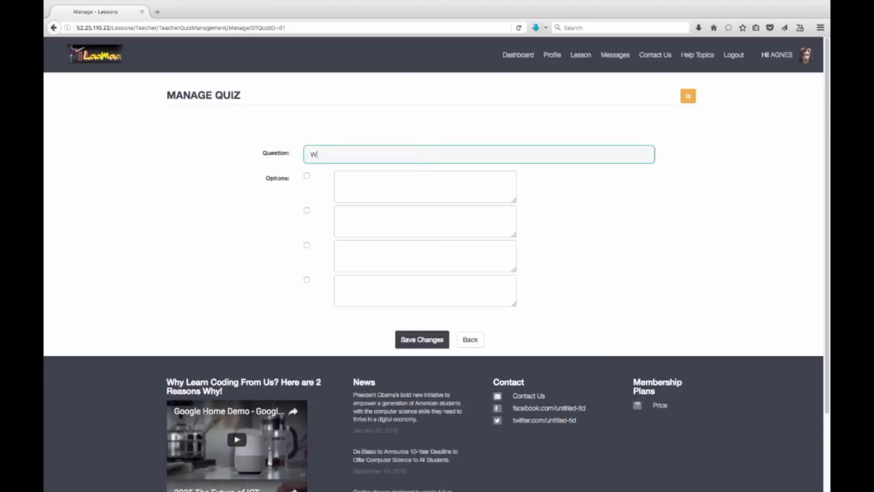
pyautogui.write('hat is the command for asking for input?')
# Step: Enter "The prompt block" and "The for block" as the second question's first two answer options
pyautogui.press('Tab')
pyautogui.press('Tab')
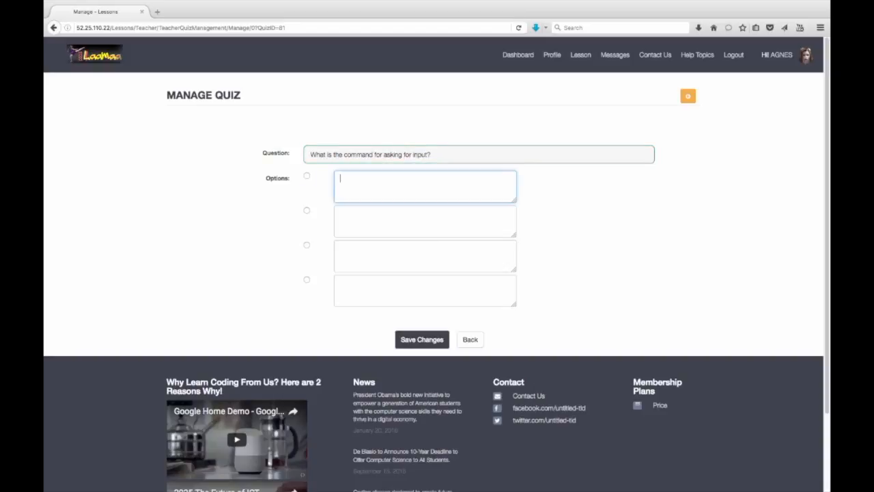
pyautogui.write('The prompt block')
pyautogui.press('Tab')
pyautogui.write('The ')
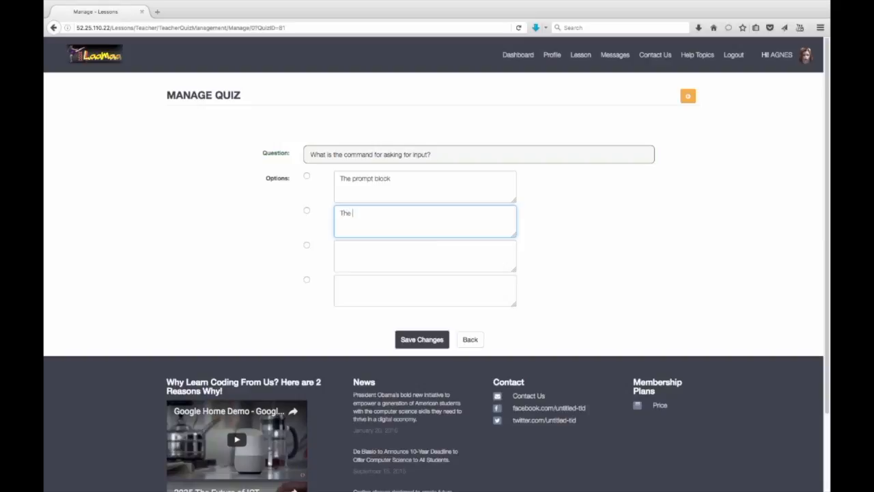
pyautogui.write('for block')
# Step: Enter "The if block" and "The while block." as the last two options, and mark "The prompt block" as the correct answer
pyautogui.press('Tab')
pyautogui.press('Tab')
pyautogui.write('The if block')
pyautogui.press('Tab')
pyautogui.press('Tab')
pyautogui.write('The ')
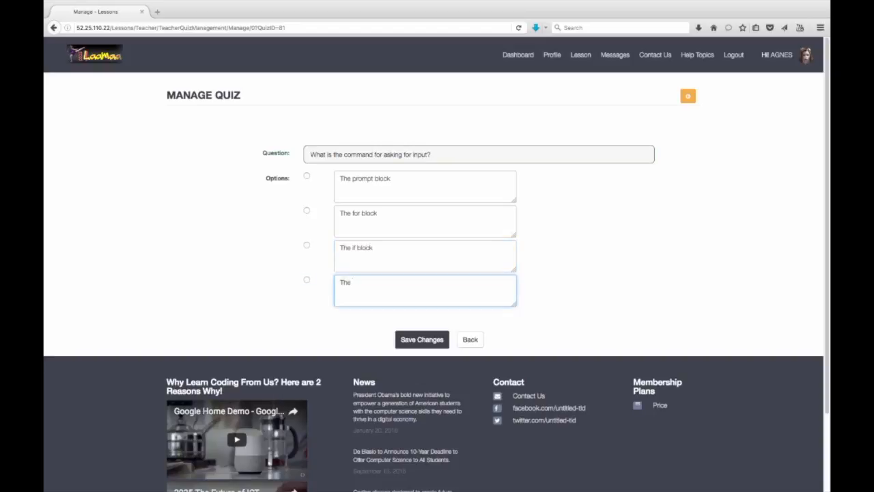
pyautogui.write('while block.')
pyautogui.click(307, 176)
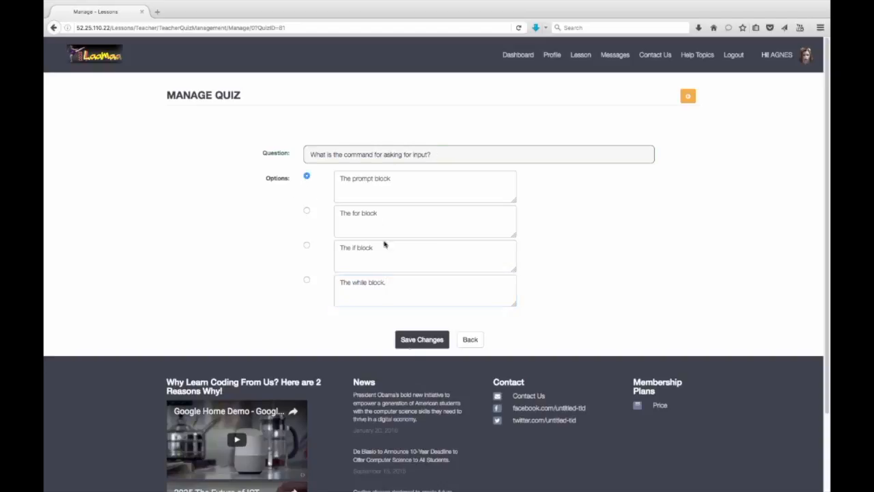
# Step: Save the second quiz question and open the module list for the Module 1 - Introduction lesson of My Test Course
pyautogui.click(414, 342)
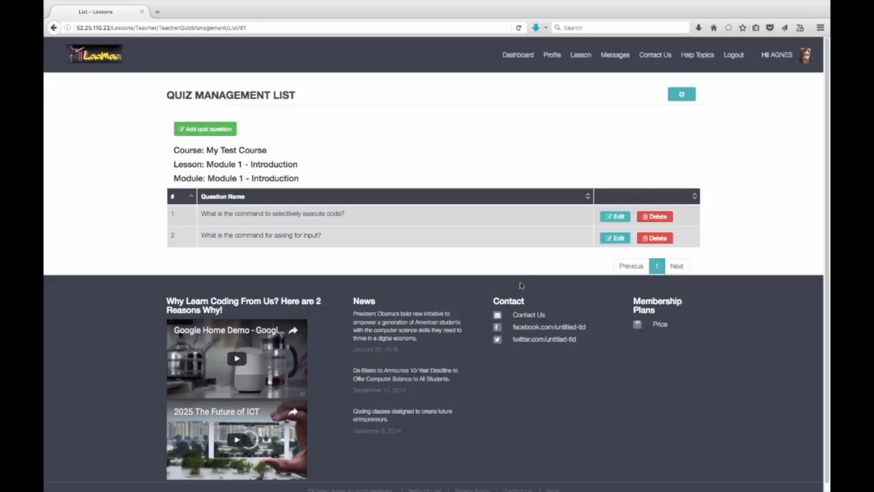
pyautogui.click(583, 69)
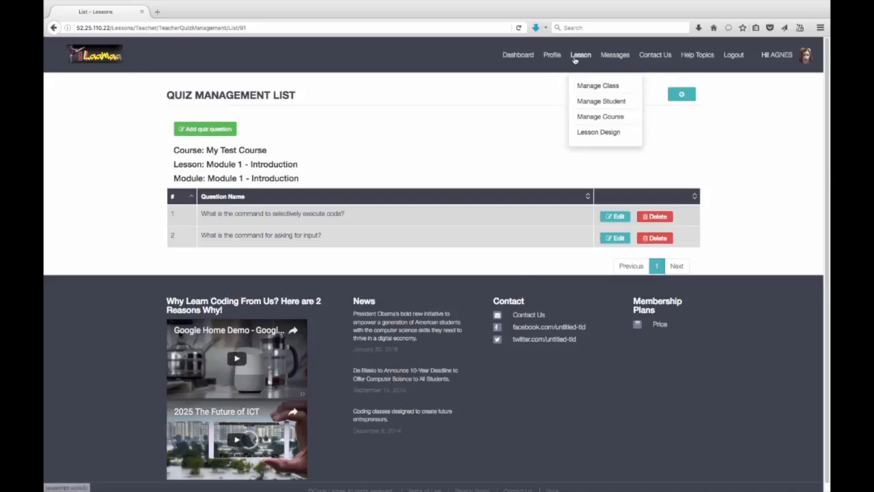
pyautogui.click(598, 118)
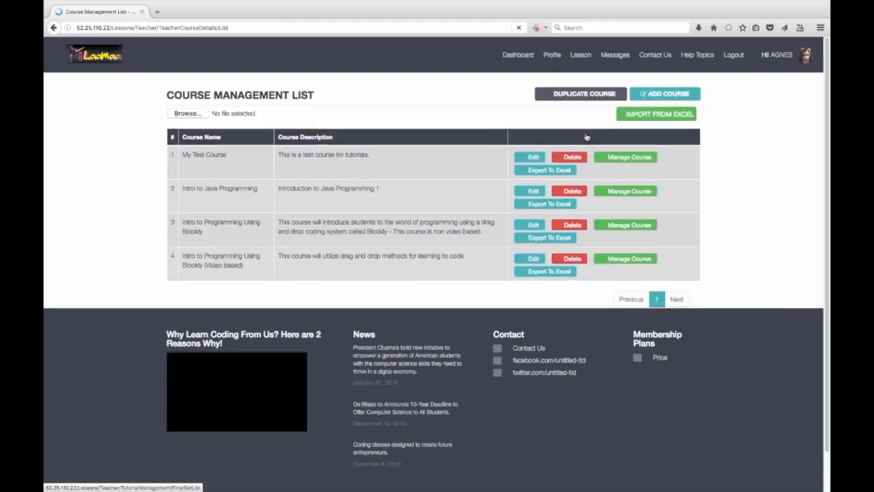
pyautogui.click(630, 158)
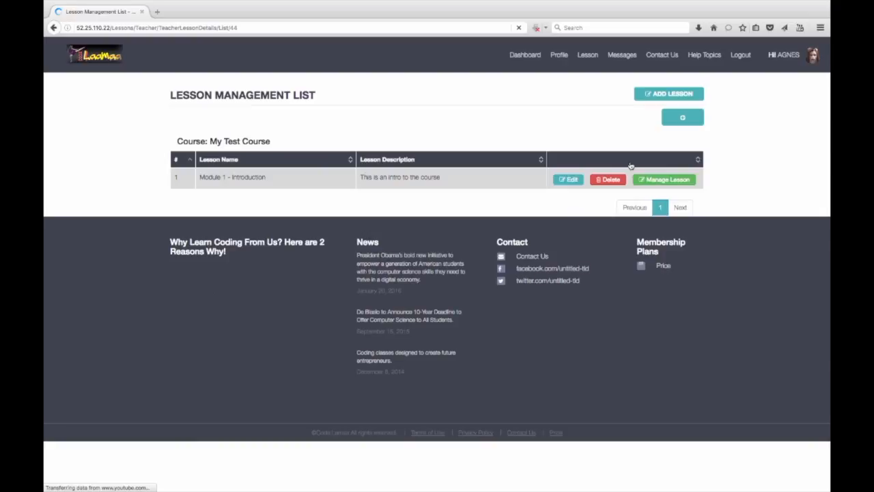
pyautogui.click(570, 178)
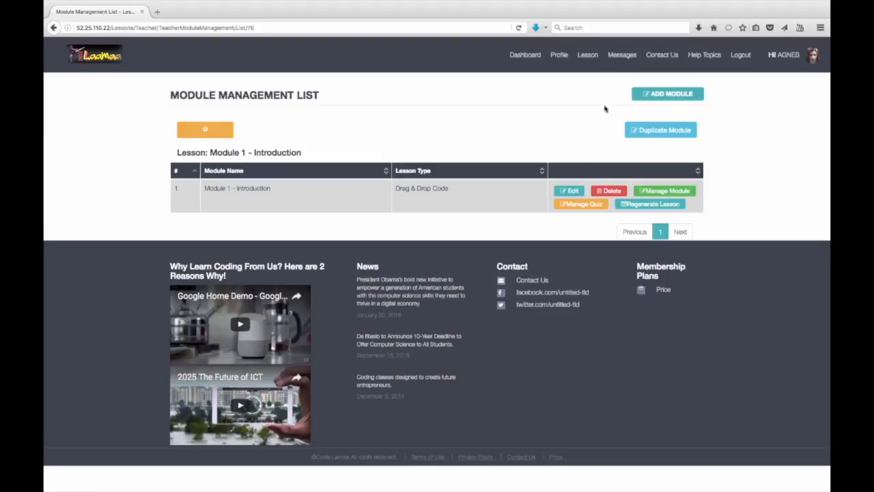
# Step: View the Regenerate Lesson form for the Module 1 - Introduction module and dismiss it without submitting
pyautogui.moveTo(588, 74)
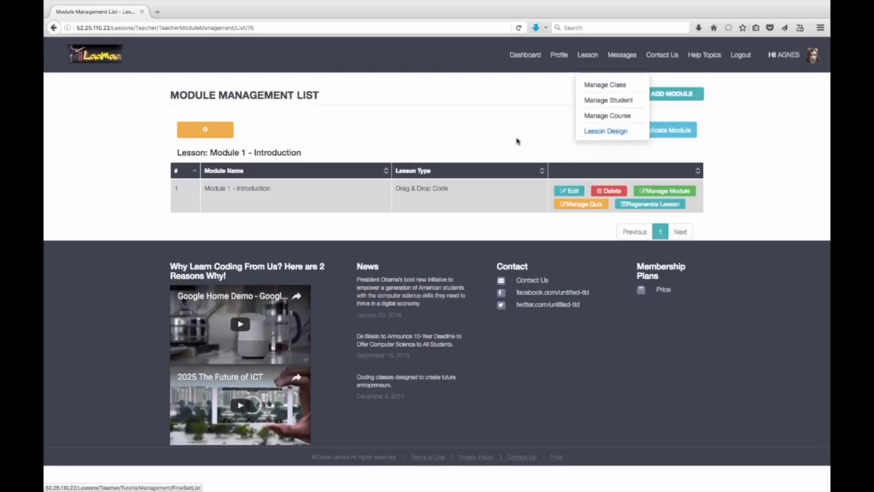
pyautogui.click(655, 205)
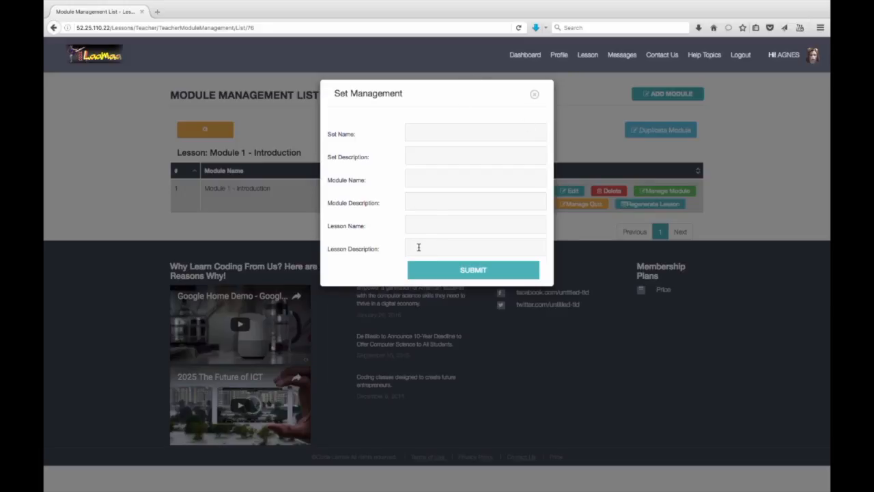
pyautogui.click(535, 94)
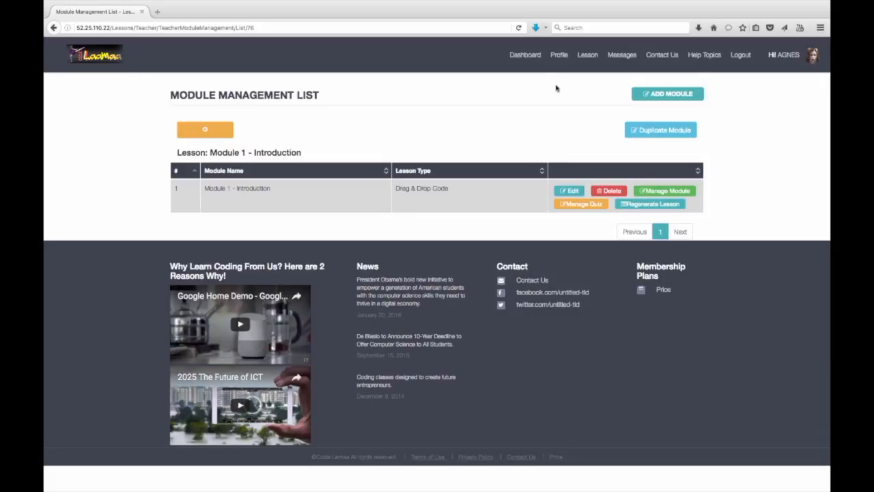
# Step: Go to Lesson Design and choose My Test Course as the course whose sets are listed
pyautogui.click(589, 55)
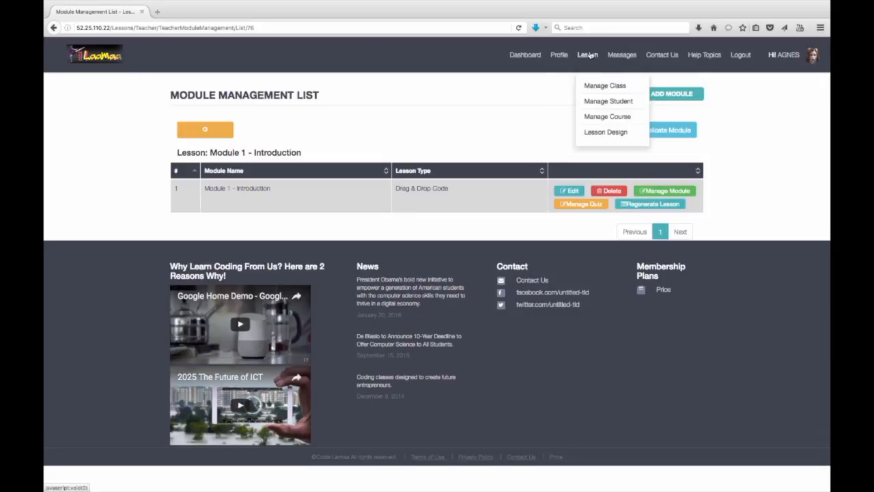
pyautogui.click(595, 134)
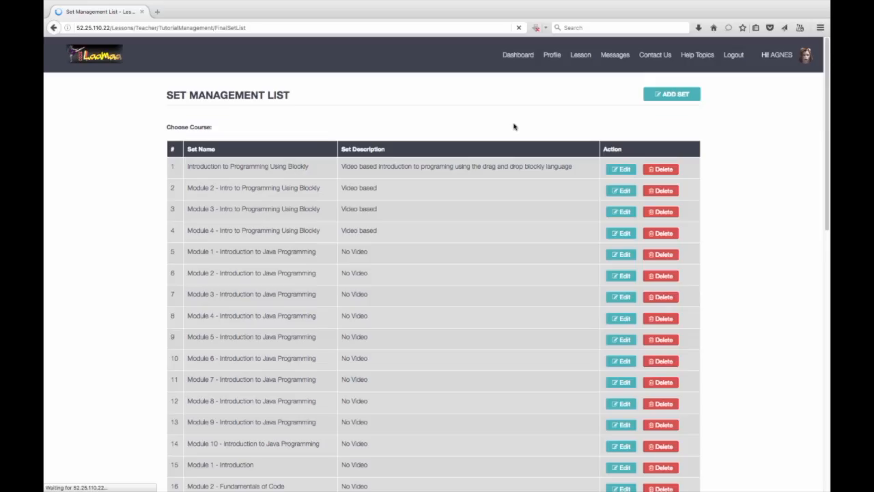
pyautogui.click(483, 144)
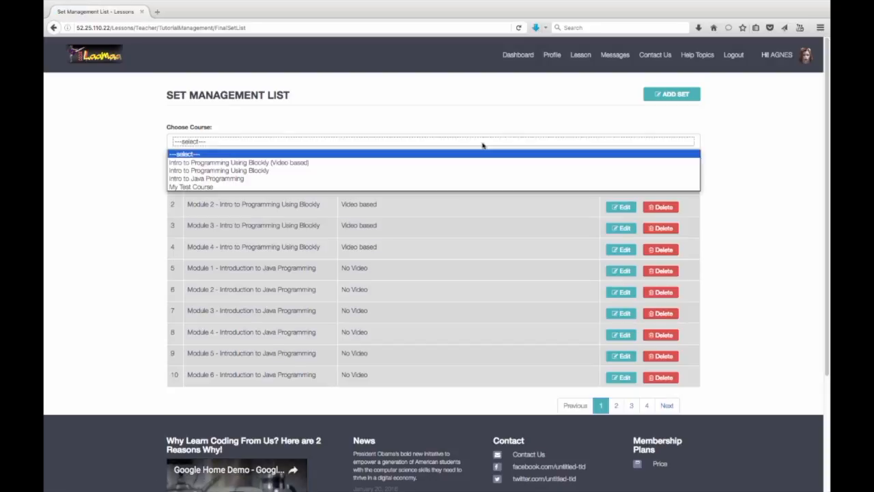
pyautogui.click(439, 190)
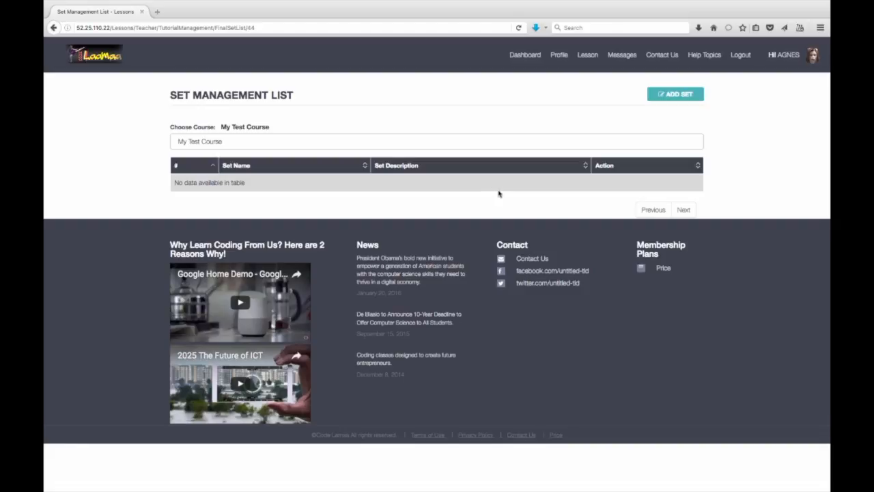
# Step: Add a set named "Module 1" with the description "This is the introduction." to My Test Course
pyautogui.click(671, 96)
pyautogui.click(528, 132)
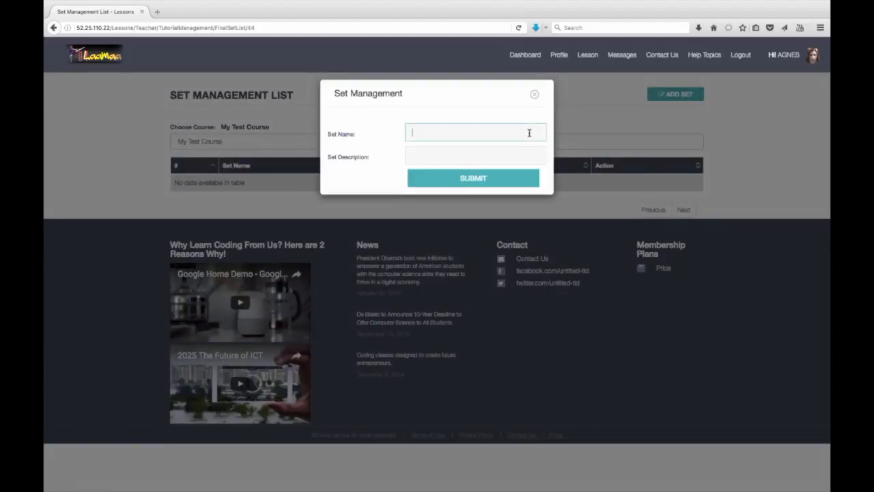
pyautogui.write('Module 1')
pyautogui.press('Tab')
pyautogui.write('This is the introduction.')
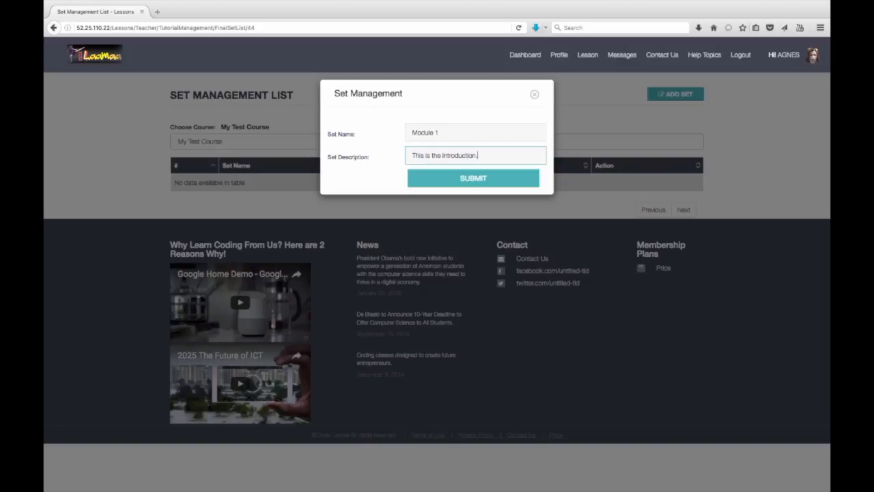
pyautogui.click(506, 179)
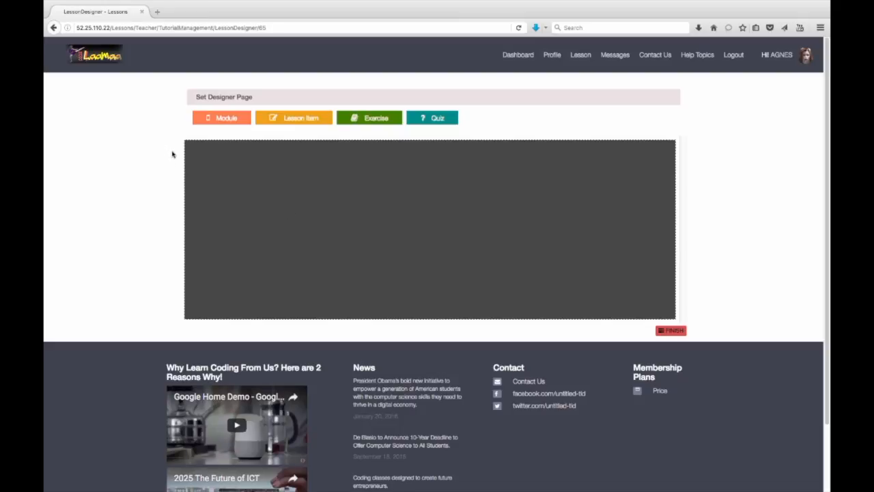
# Step: Place a module on the set designer canvas, naming it "Module 1 Introduction" with the description "This is the description"
pyautogui.moveTo(213, 121); pyautogui.dragTo(215, 168)
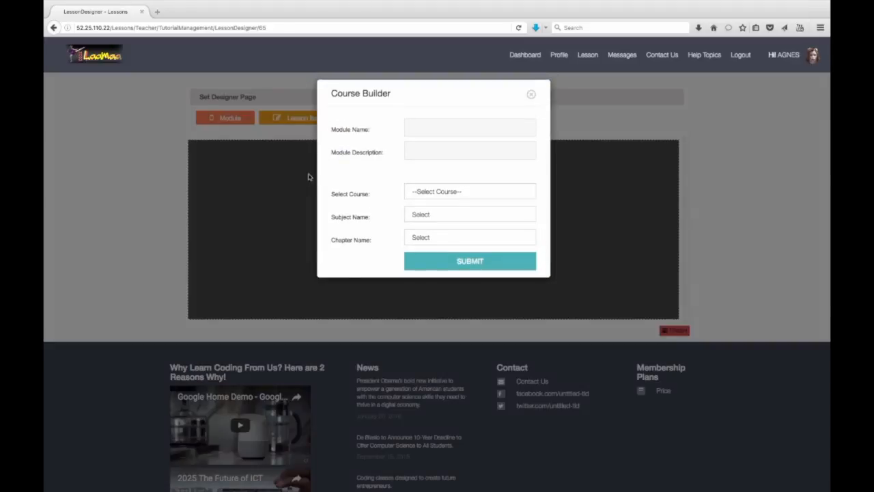
pyautogui.click(447, 127)
pyautogui.write('Module ')
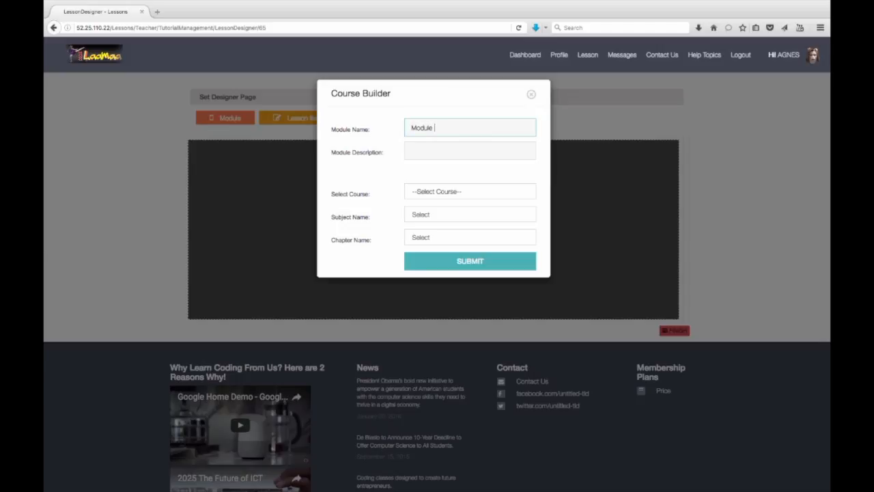
pyautogui.write('1 Introduction')
pyautogui.press('Tab')
pyautogui.write('This is the')
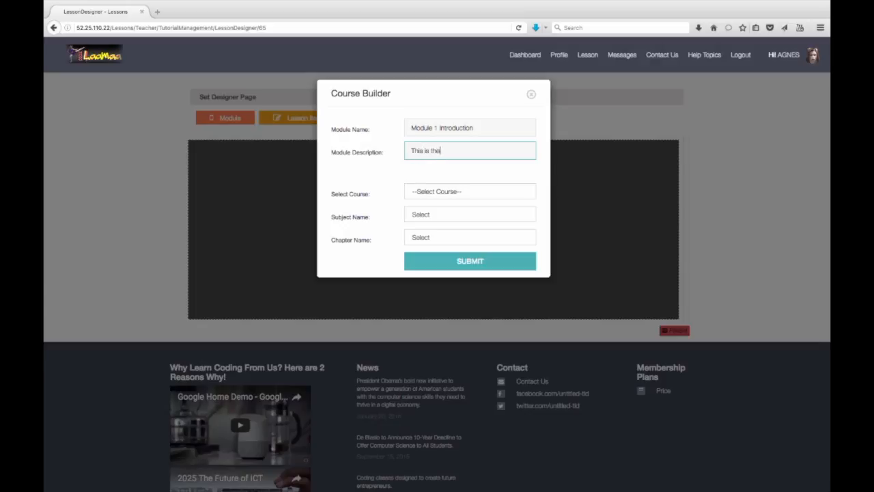
pyautogui.write(' description')
# Step: Link the module to the last-listed My Test Course, with Module 1 - Introduction as both subject and chapter, and submit it
pyautogui.click(459, 193)
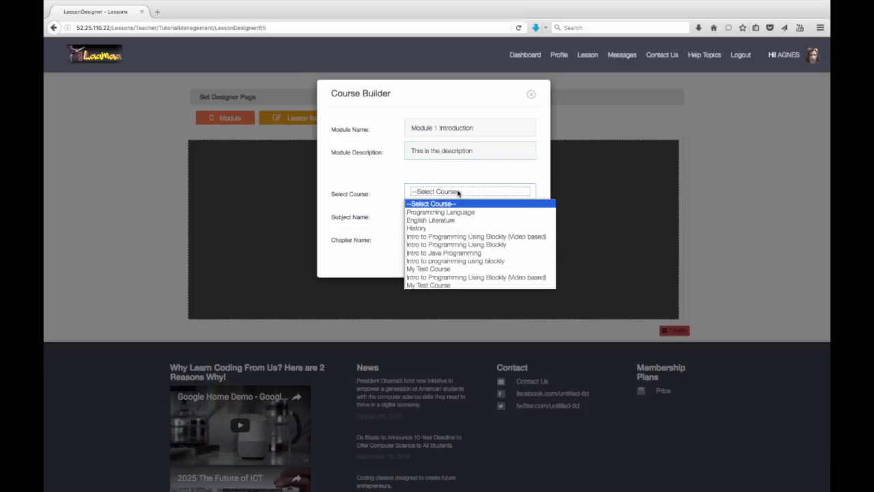
pyautogui.click(449, 285)
pyautogui.click(440, 216)
pyautogui.click(440, 235)
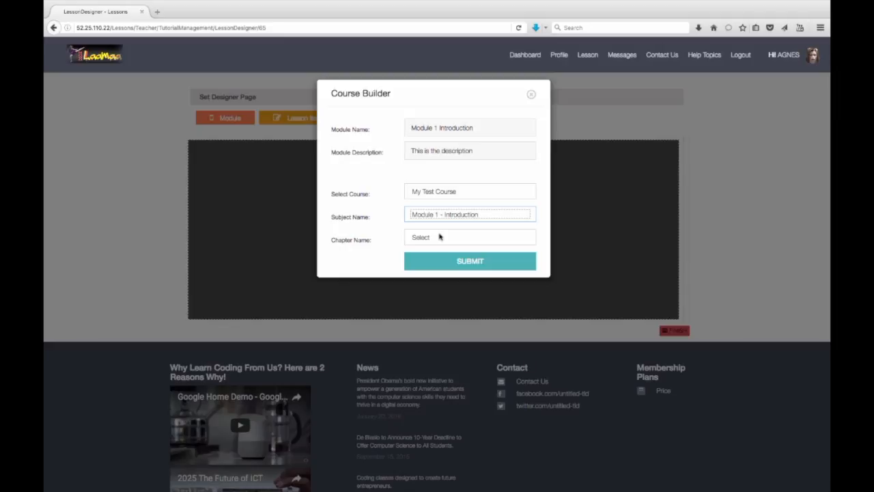
pyautogui.click(440, 237)
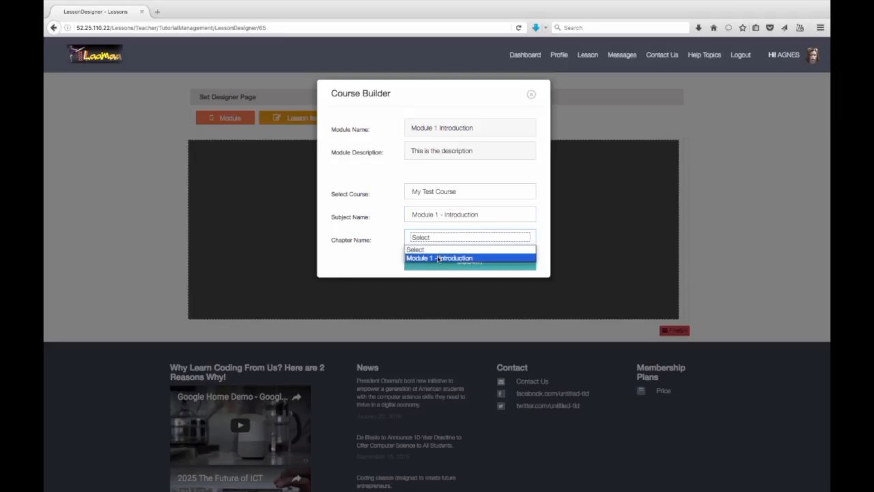
pyautogui.click(439, 258)
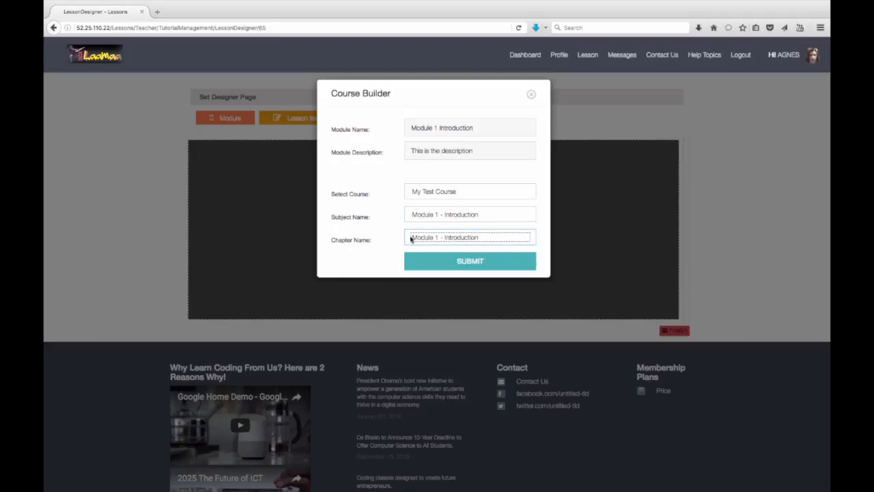
pyautogui.click(465, 269)
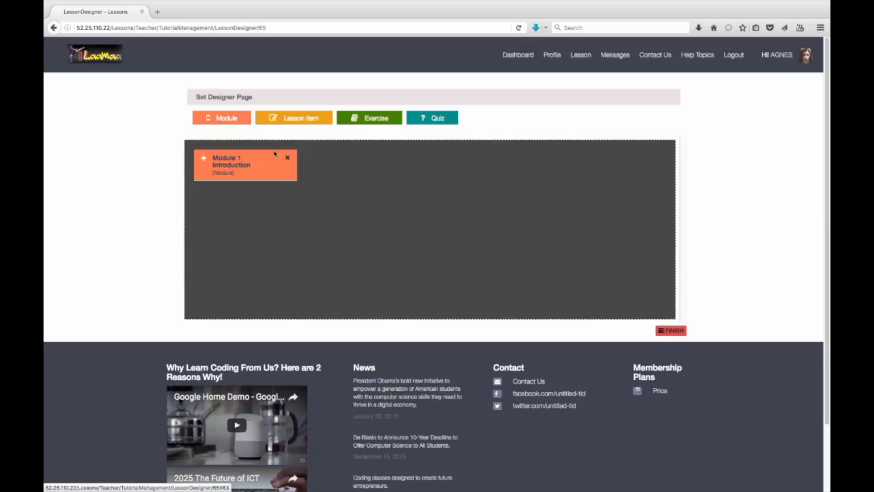
# Step: Add a lesson item below the module named "Module 1 Introduction" with the description "This is a description."
pyautogui.moveTo(287, 118); pyautogui.dragTo(306, 191)
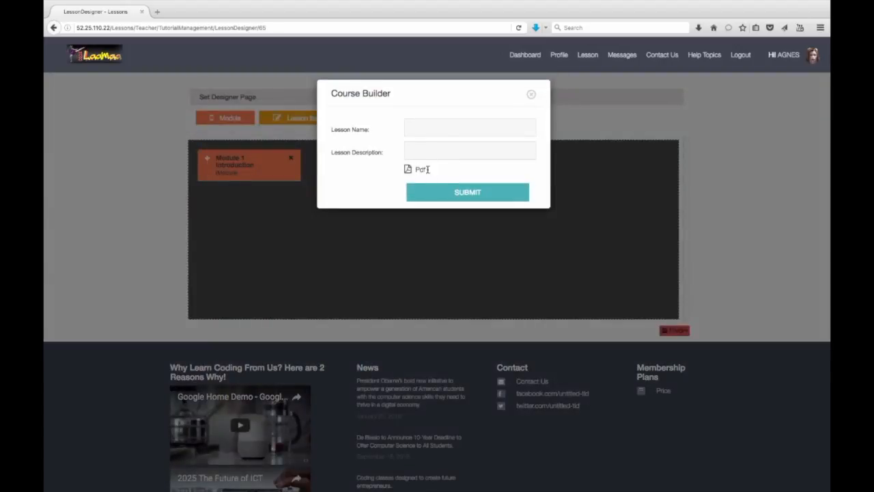
pyautogui.click(417, 128)
pyautogui.write('Module 1 Introduction')
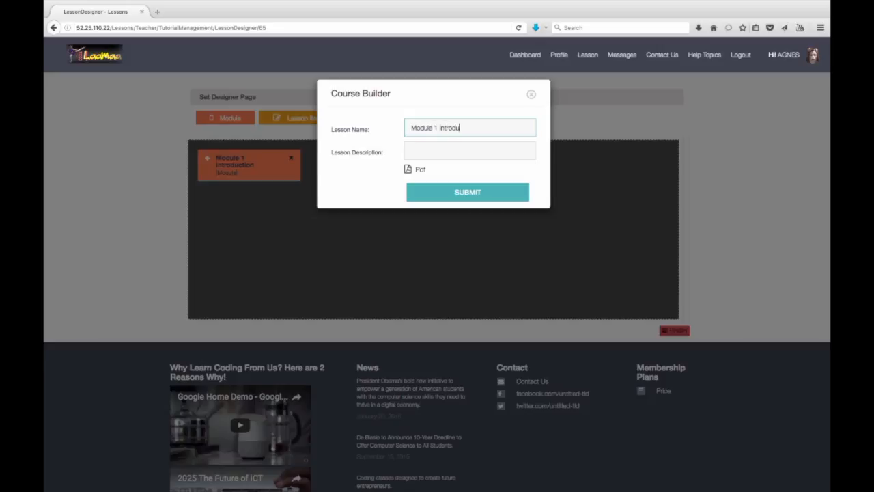
pyautogui.press('Tab')
pyautogui.write('This is a description.')
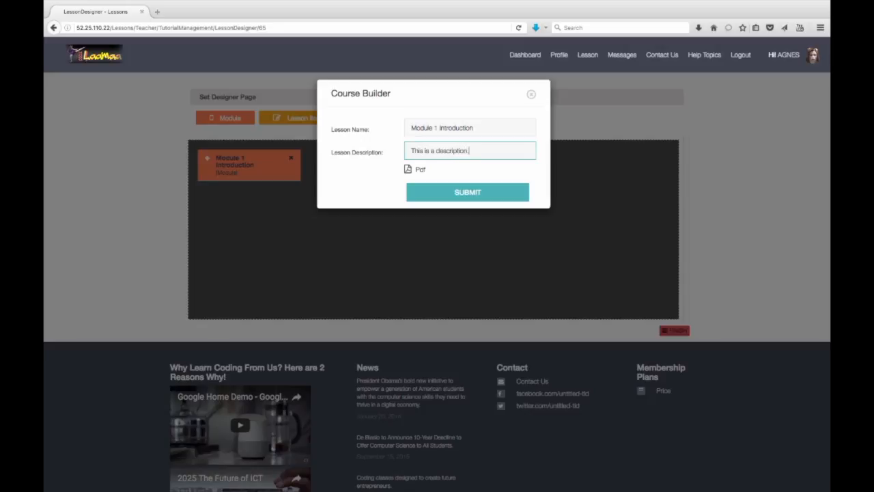
pyautogui.click(450, 194)
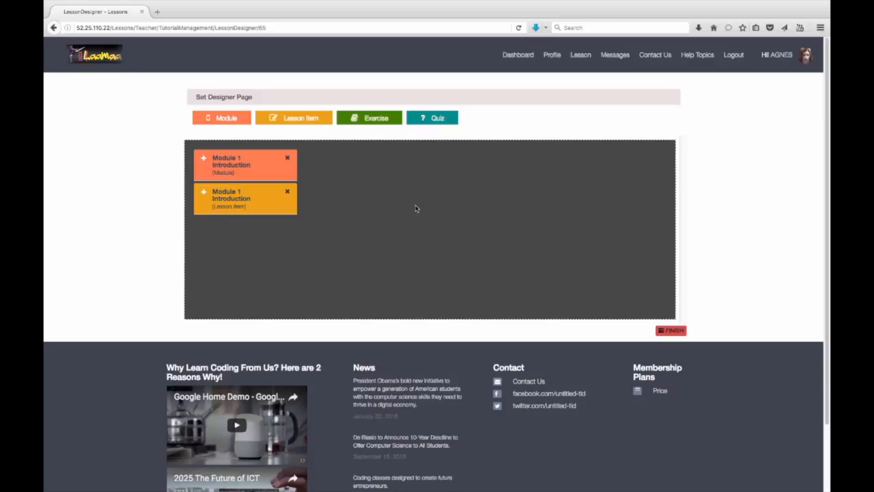
# Step: Add Exercise 1 and Exercise 2 below the lesson item and finish the exercise selection
pyautogui.moveTo(371, 121); pyautogui.dragTo(290, 230)
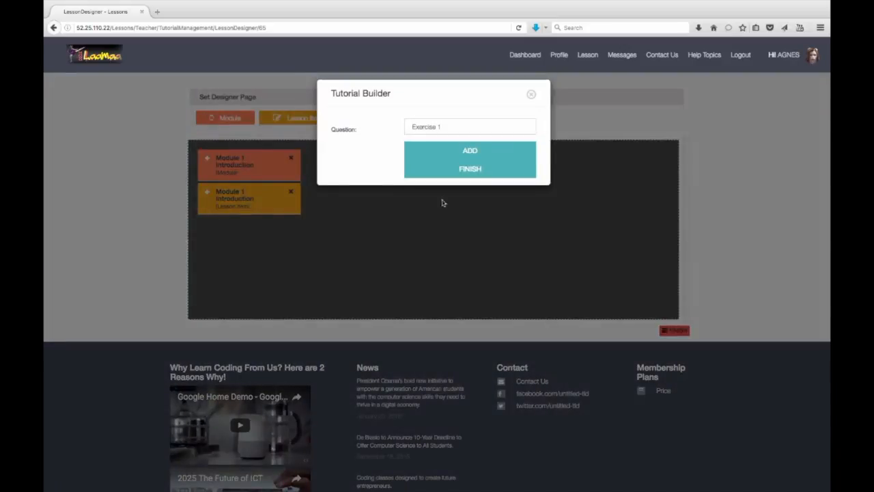
pyautogui.click(482, 128)
pyautogui.click(481, 128)
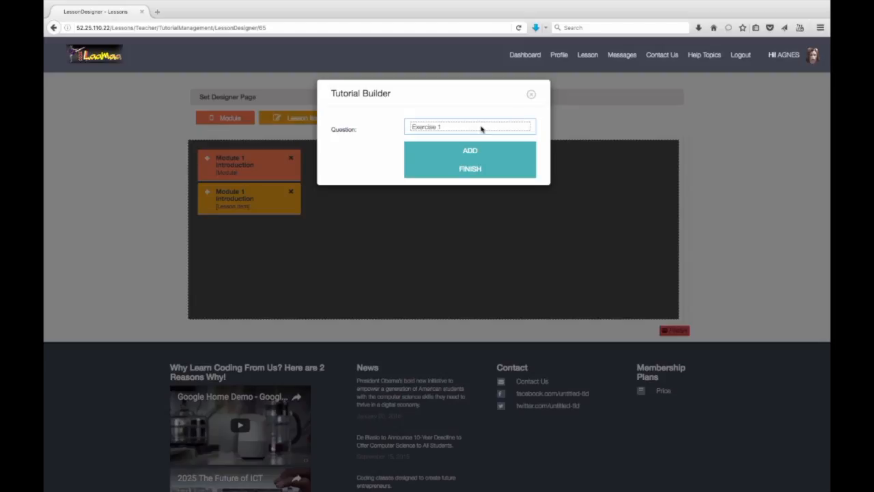
pyautogui.click(481, 153)
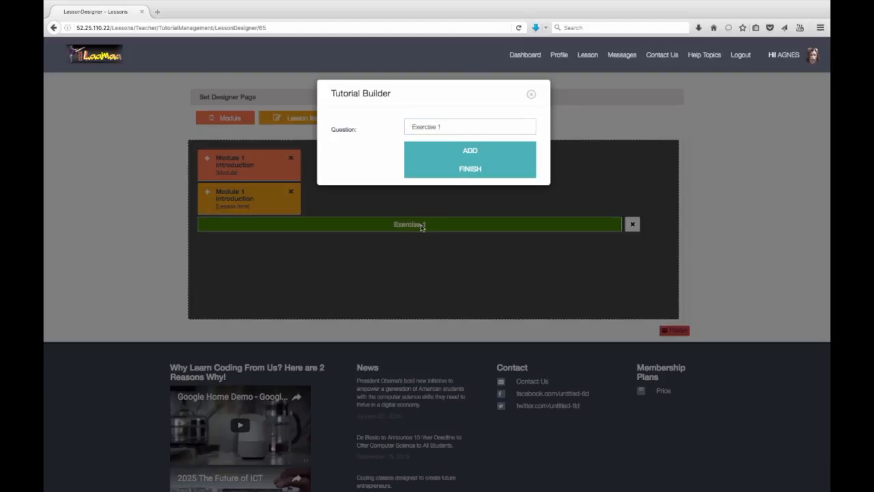
pyautogui.click(472, 130)
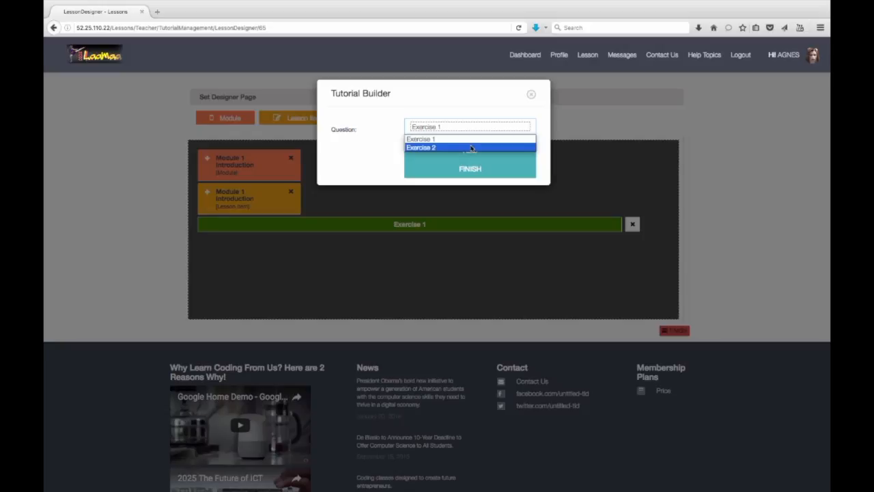
pyautogui.click(471, 148)
pyautogui.click(468, 151)
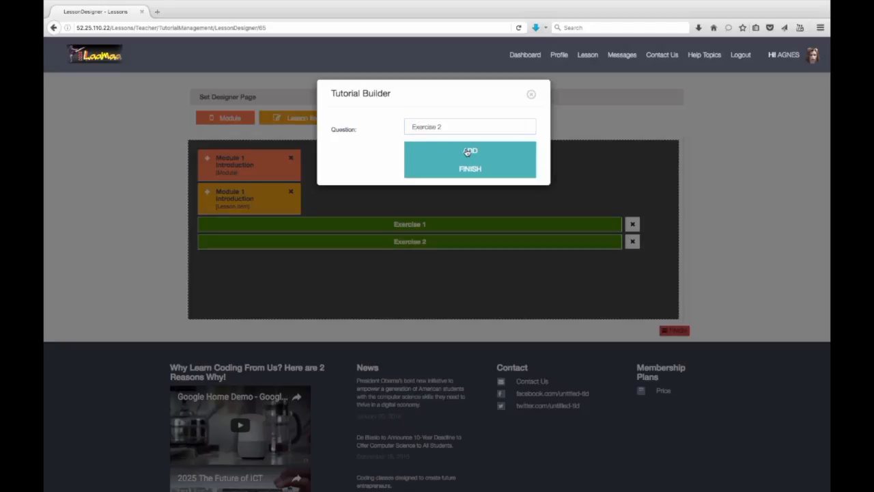
pyautogui.click(469, 171)
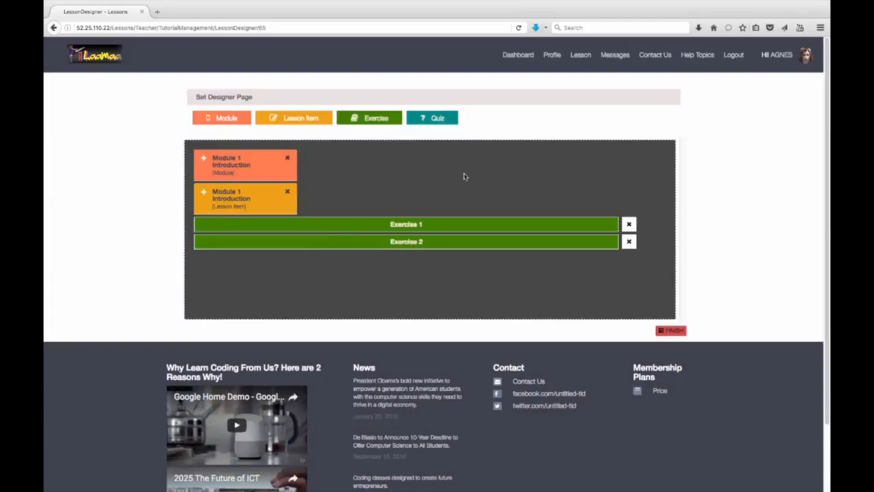
# Step: Add the quiz questions "What is the command to selectively execute code?" and "What is the command for asking for input?" below the exercises and finish the quiz
pyautogui.moveTo(444, 119); pyautogui.dragTo(373, 265)
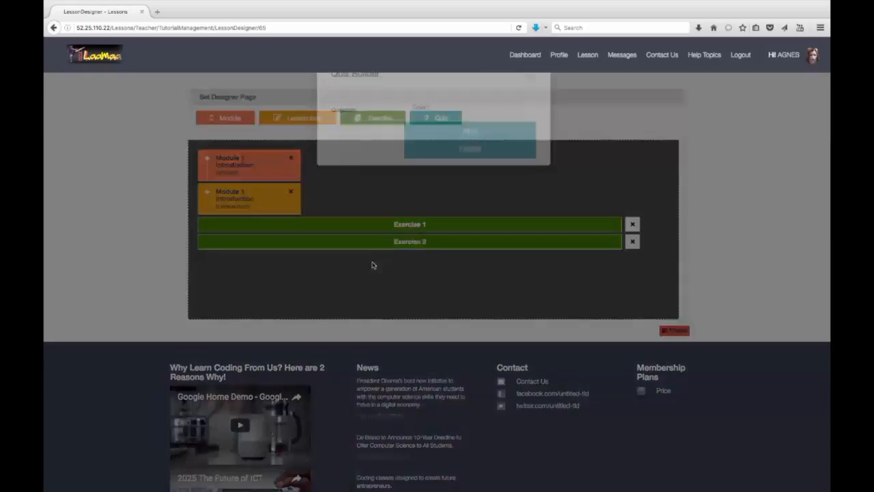
pyautogui.click(445, 127)
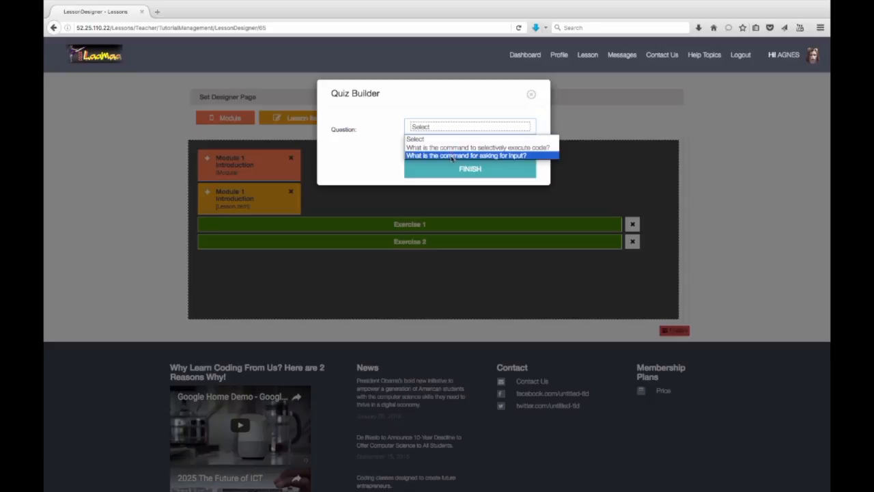
pyautogui.click(451, 148)
pyautogui.click(453, 151)
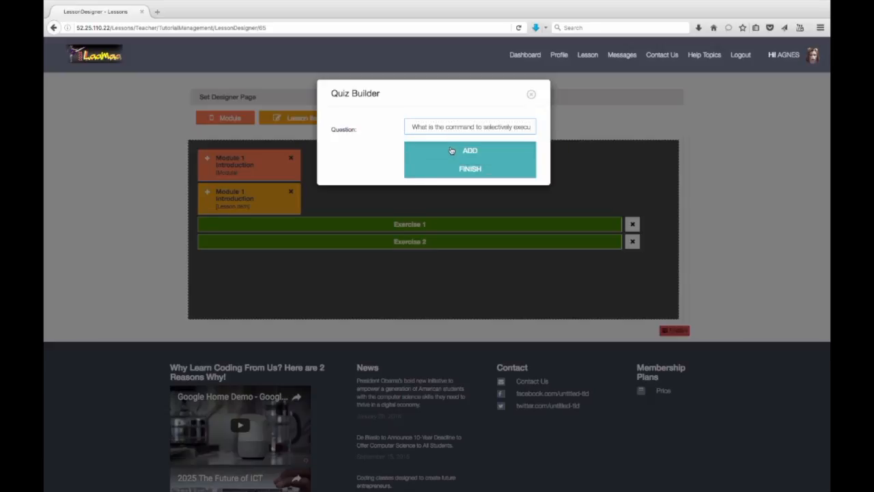
pyautogui.click(451, 133)
pyautogui.click(454, 154)
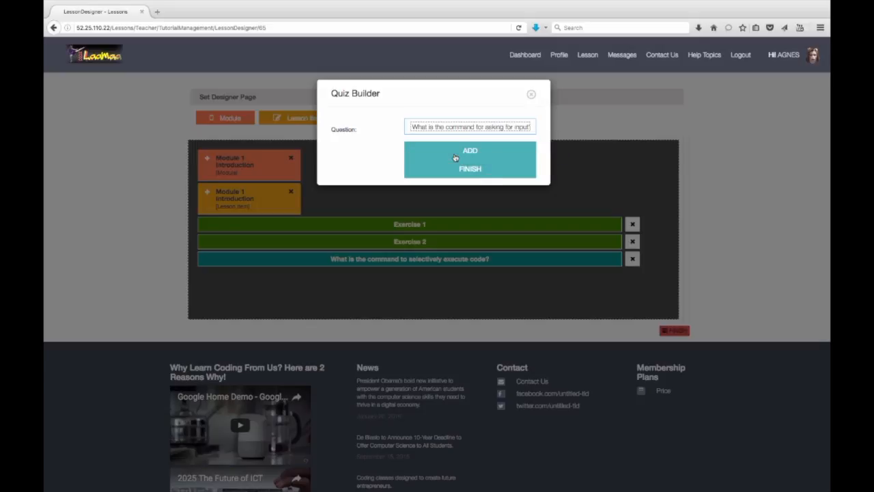
pyautogui.click(455, 157)
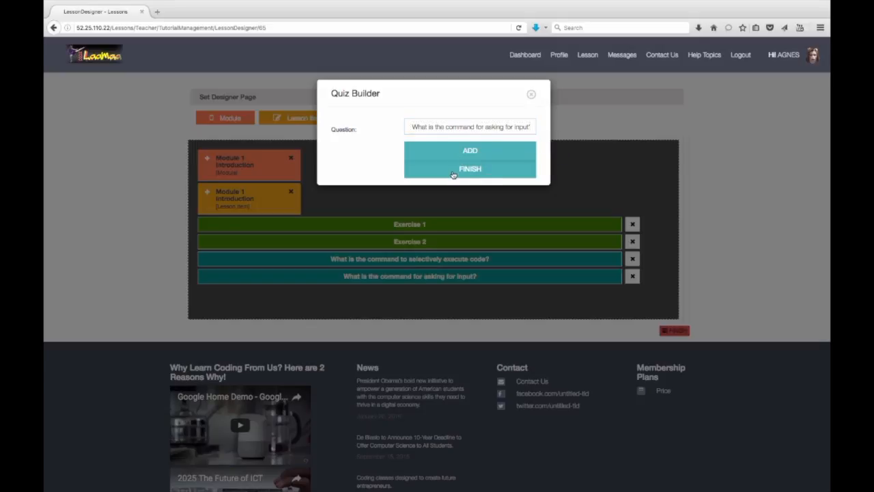
pyautogui.click(456, 170)
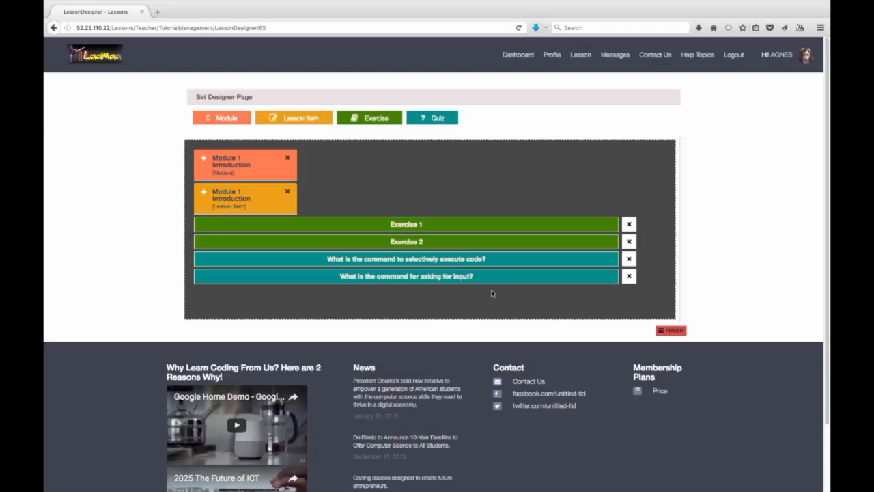
# Step: Finish the set design and filter the set management list to the course My Test Course
pyautogui.click(673, 332)
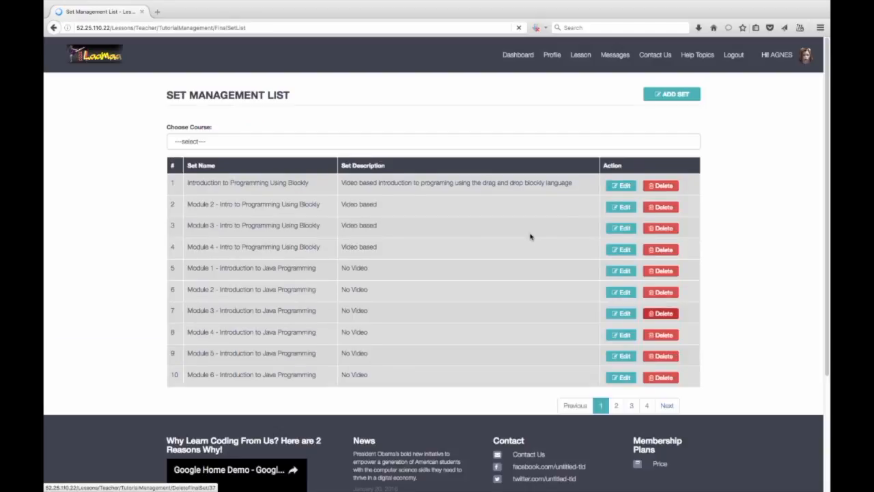
pyautogui.click(455, 147)
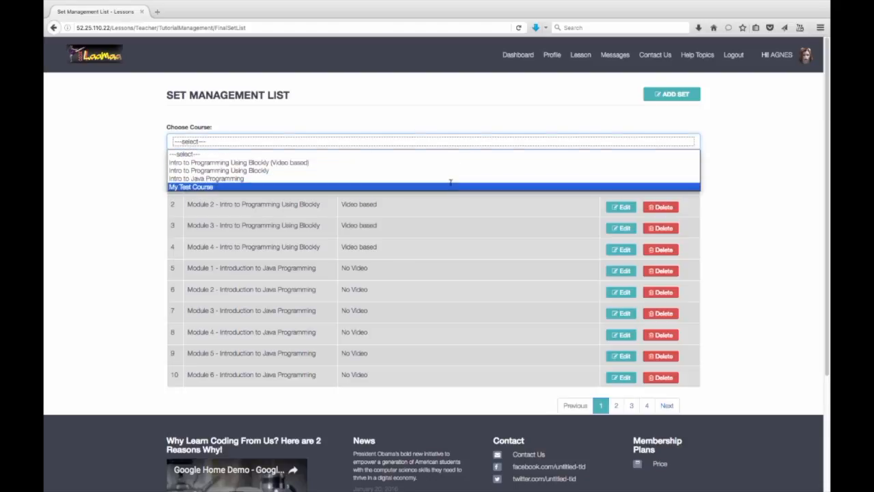
pyautogui.click(451, 186)
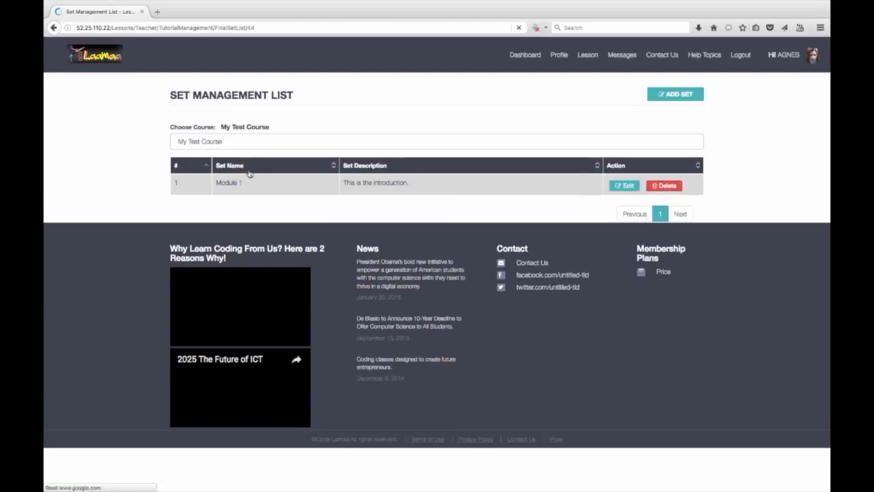